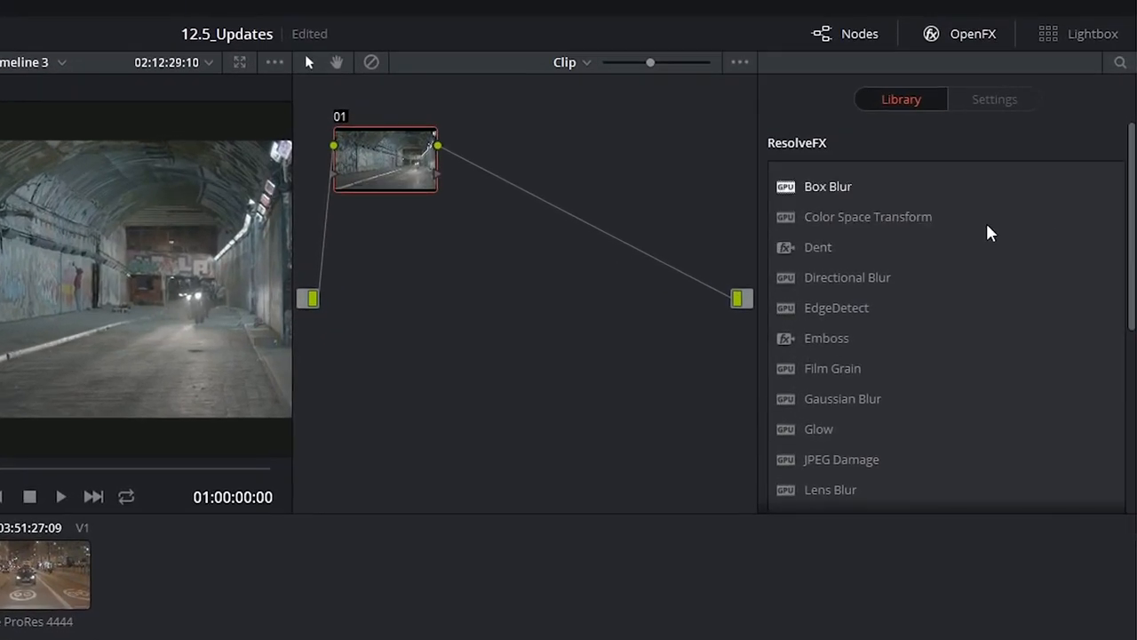
Step: Show the OpenFX library and look through the list of ResolveFX effects
click(977, 35)
click(976, 34)
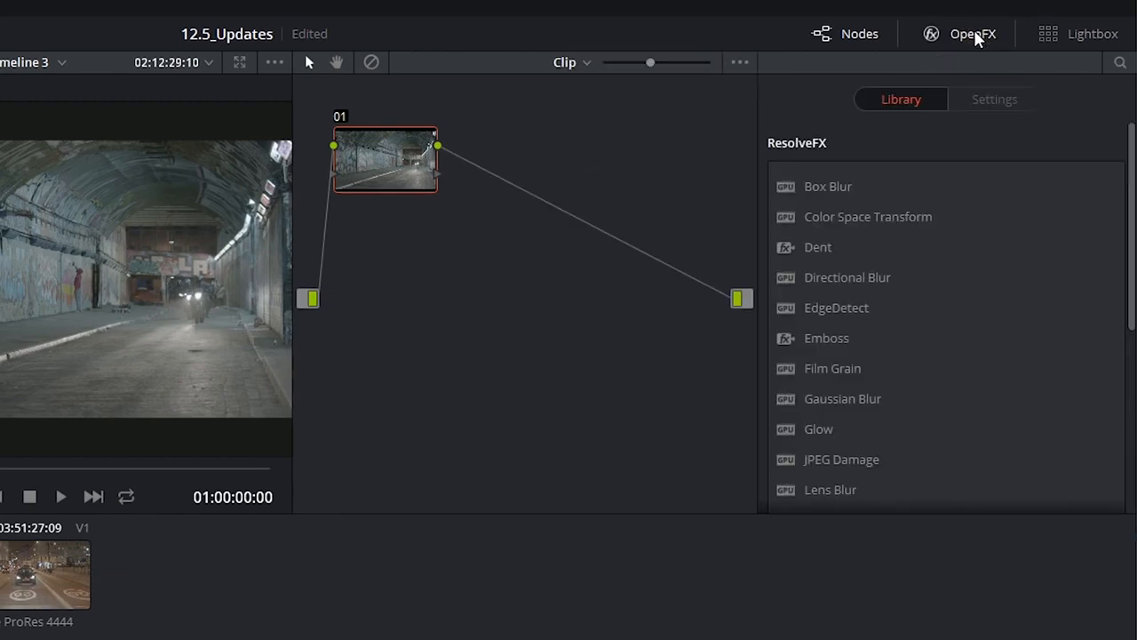
scroll(936, 269, down, 3)
scroll(937, 271, up, 3)
scroll(937, 268, down, 3)
scroll(938, 268, up, 3)
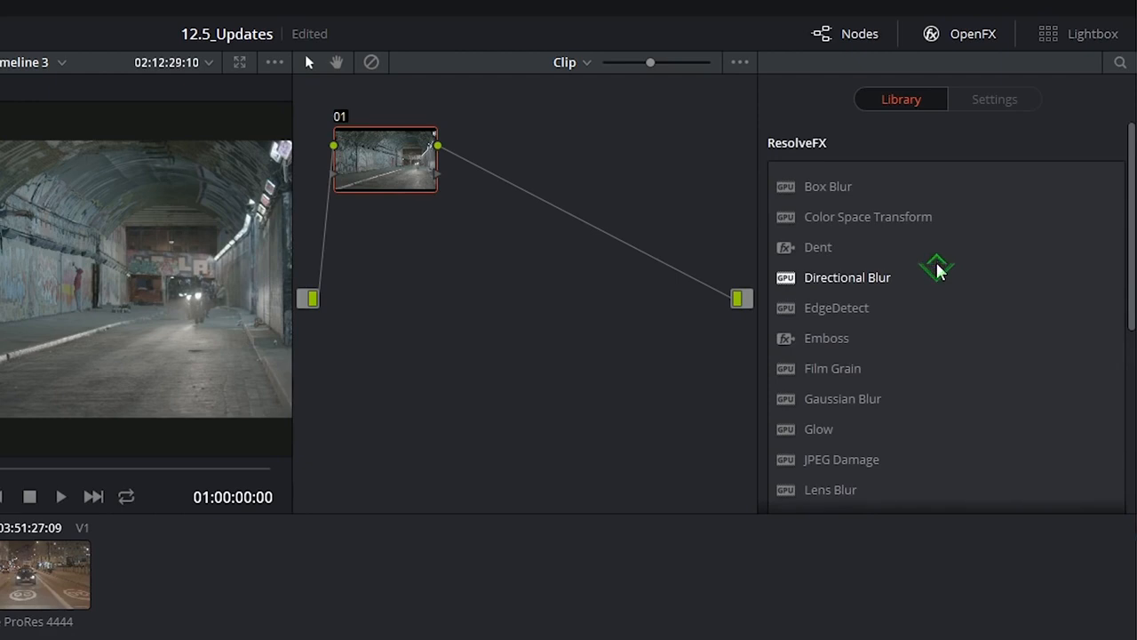
Step: Search the effects library for "blur" and clear the search field
click(1119, 64)
text(b)
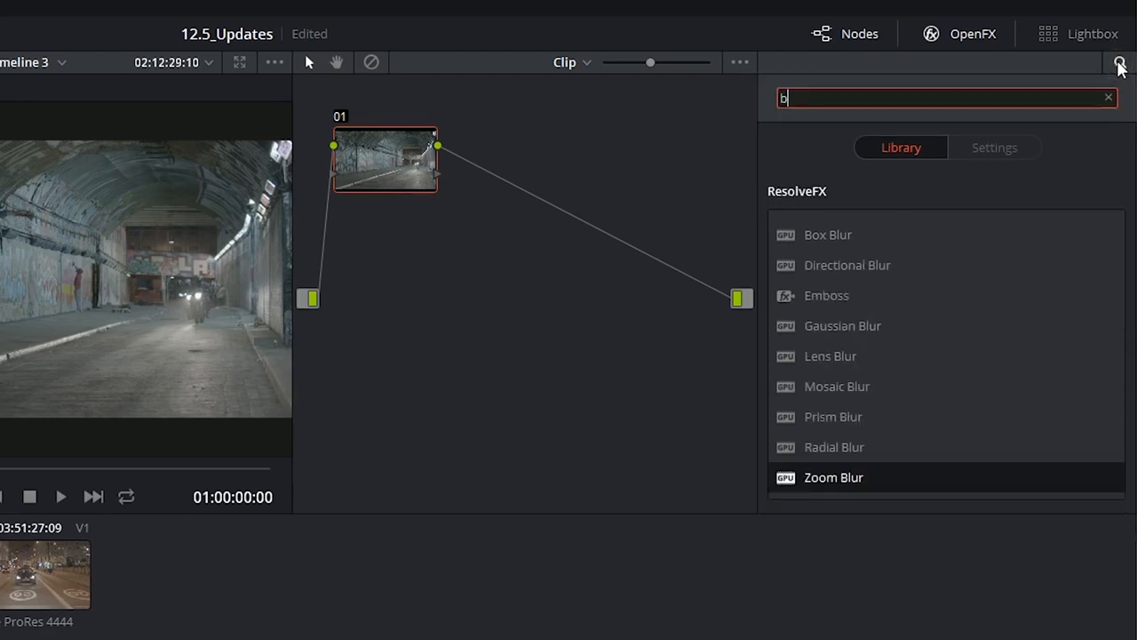
text(lur)
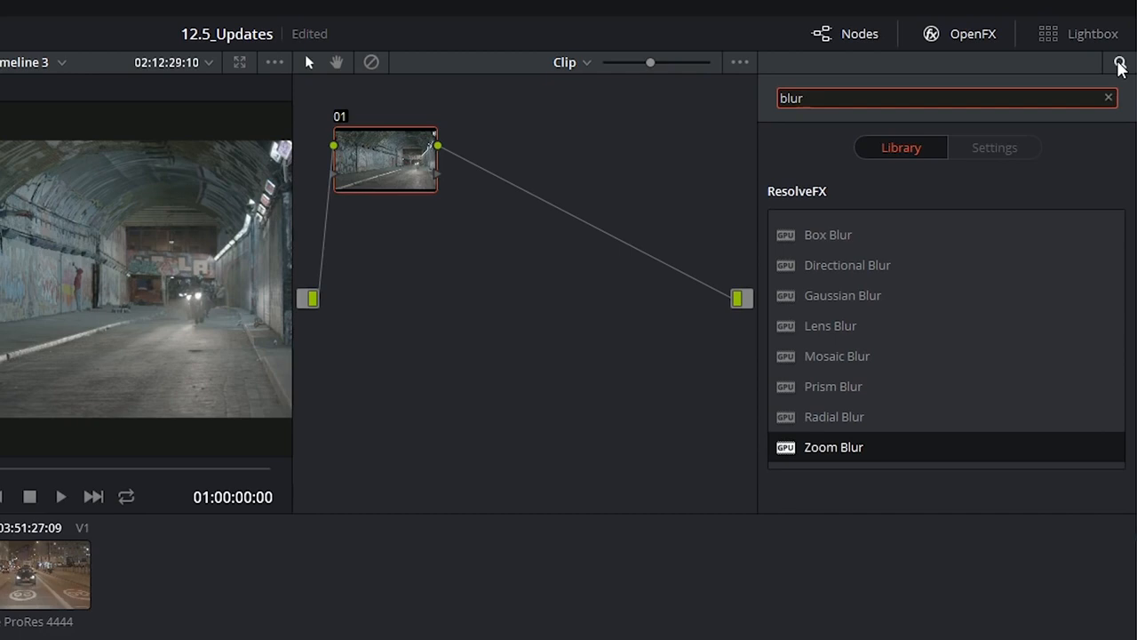
key(BackSpace)
key(BackSpace)
key(BackSpace)
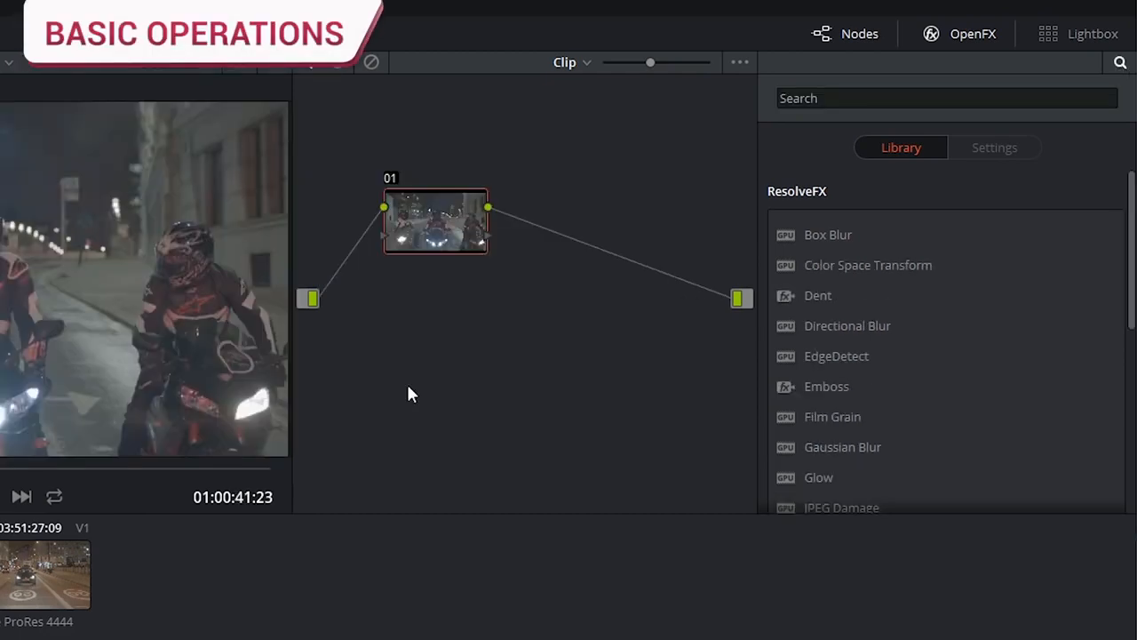
Step: Apply Box Blur to node 01 and add a serial node after it carrying the Dent effect
click(787, 237)
drag(786, 236, 436, 222)
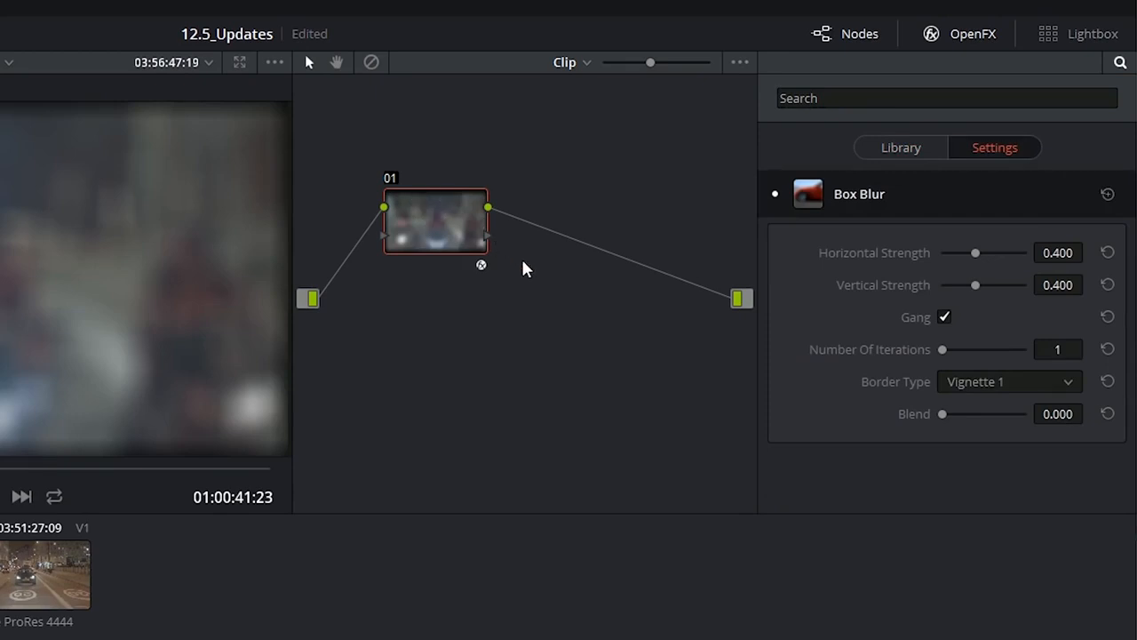
key(alt+s)
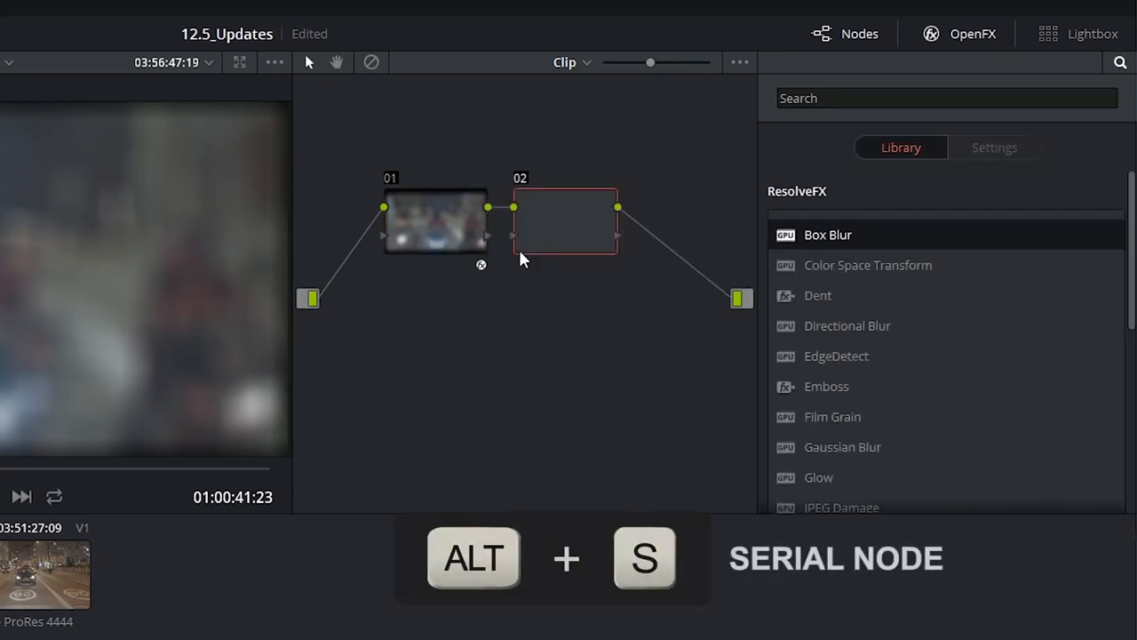
drag(808, 301, 579, 223)
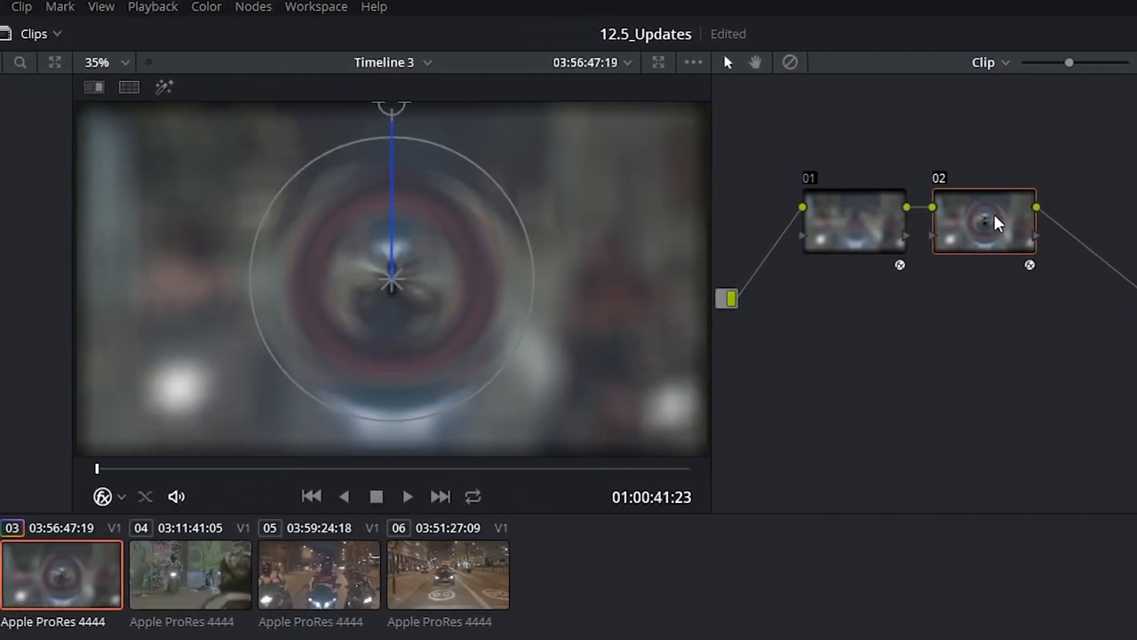
Step: Set the playback render cache to Smart and switch the node cache of node 01 to On
click(153, 7)
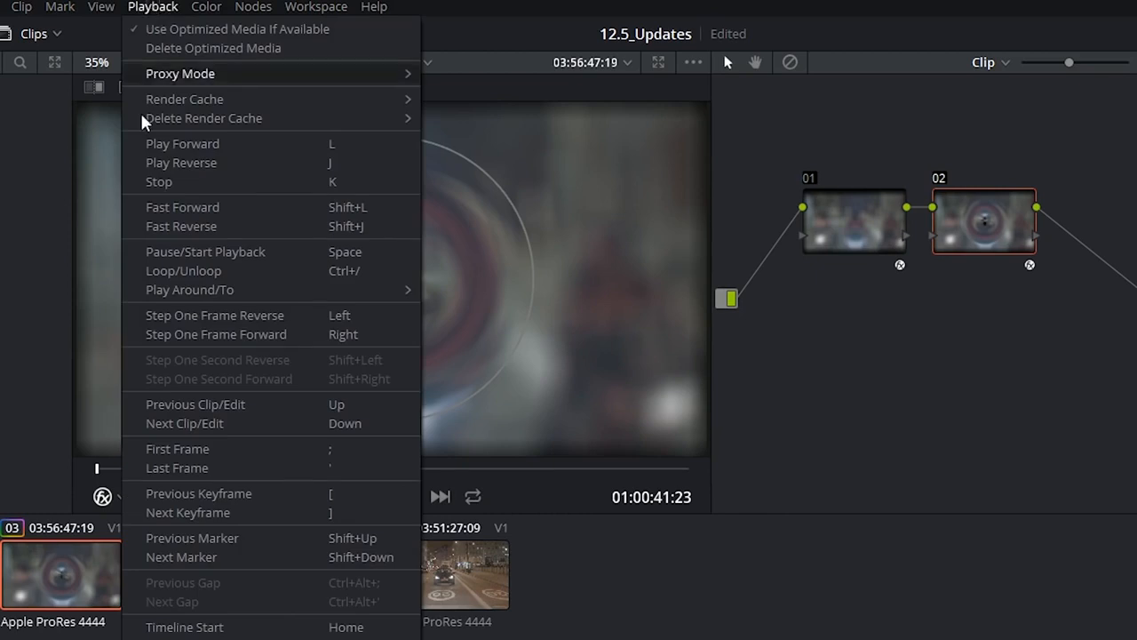
mouse_move(345, 98)
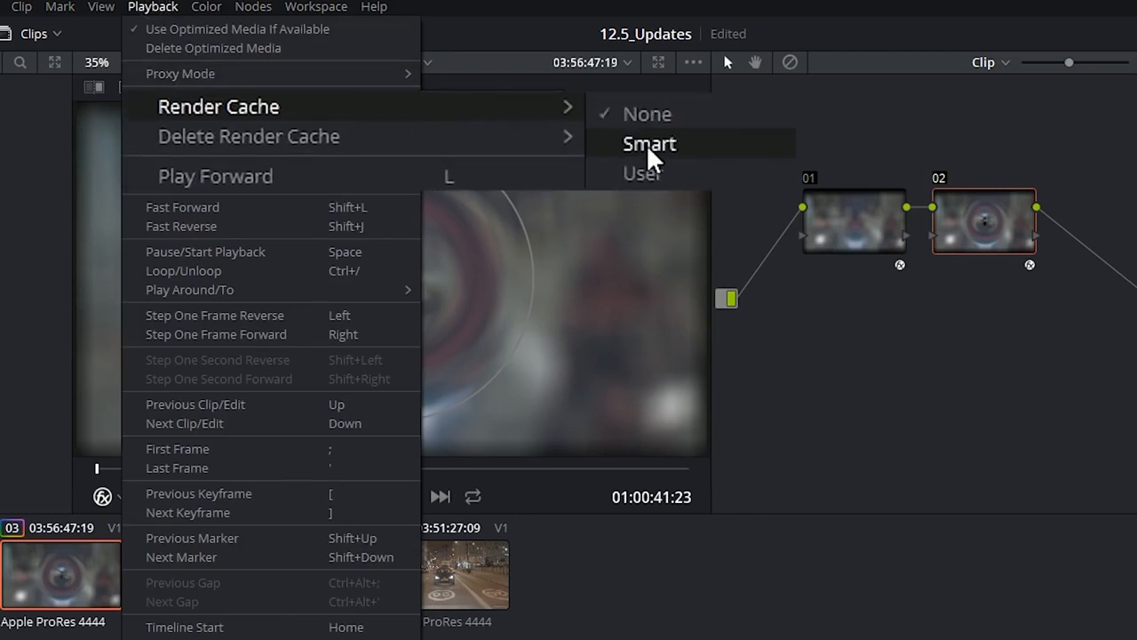
click(646, 144)
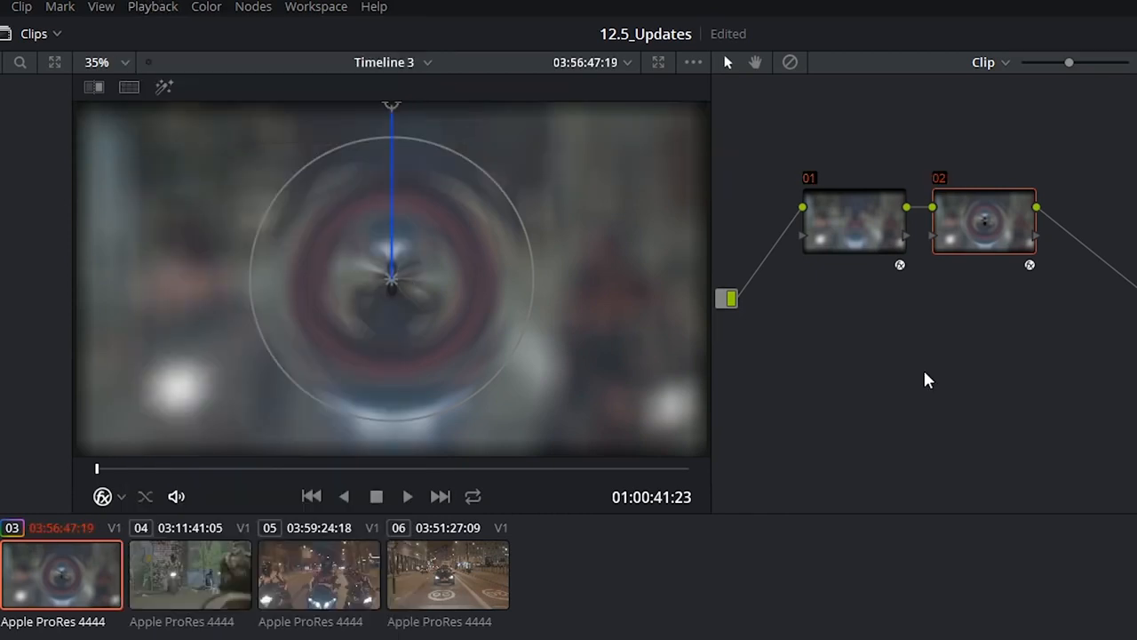
right_click(831, 226)
mouse_move(910, 407)
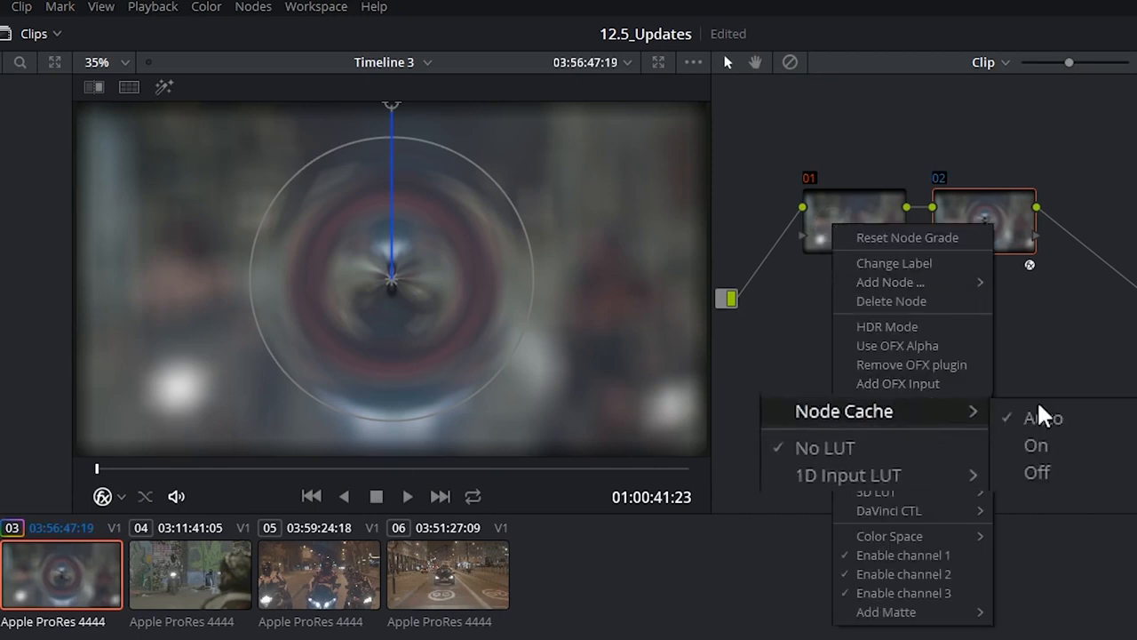
click(1044, 443)
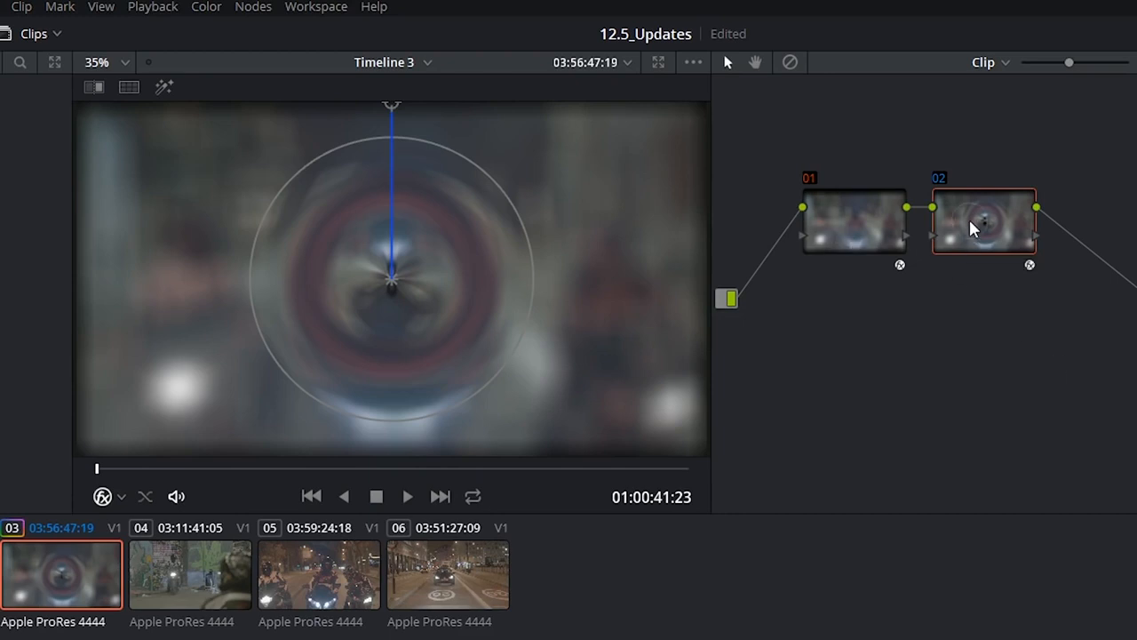
Step: Delete node 02 and replace node 01's Box Blur with Lens Flare, placing the flare in the sky above the street sign
key(BackSpace)
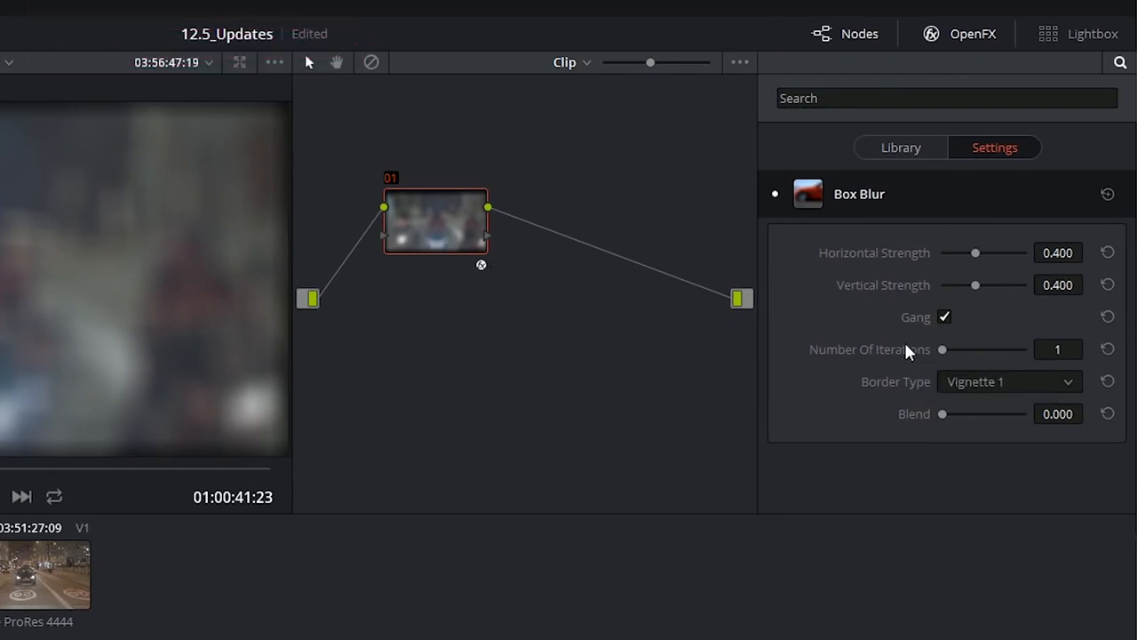
click(896, 151)
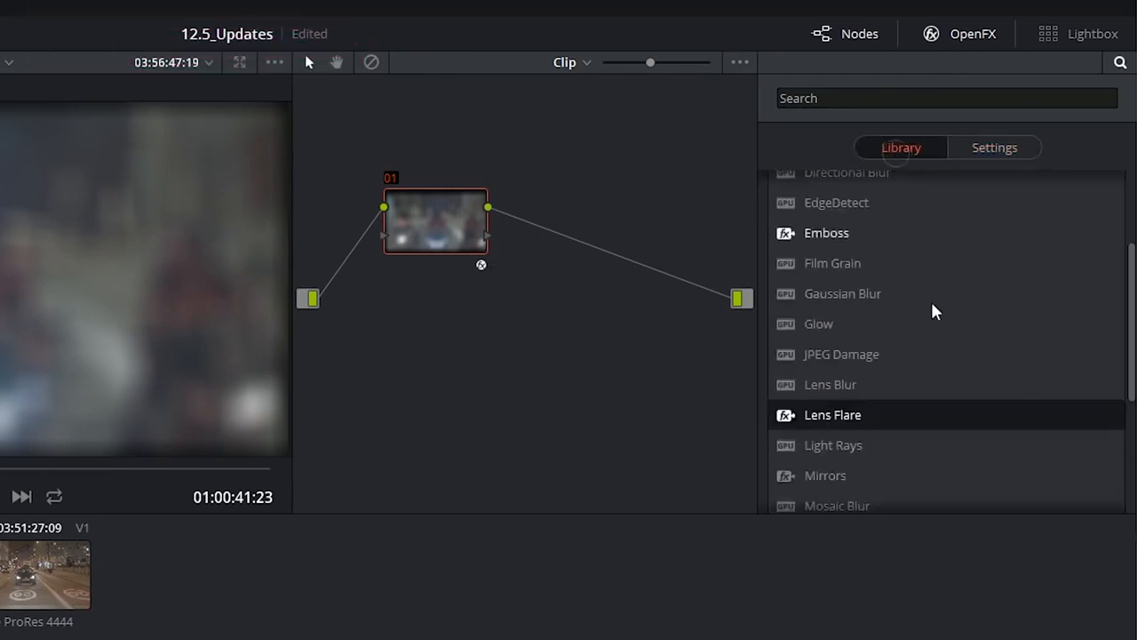
scroll(934, 310, down, 1)
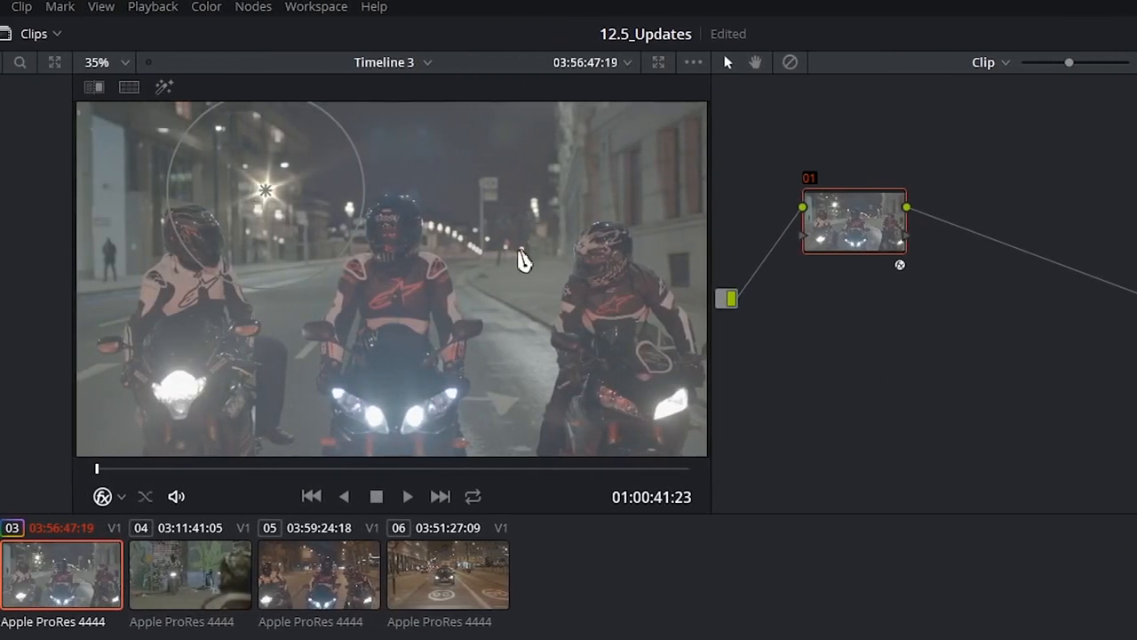
scroll(303, 178, up, 1)
scroll(279, 255, down, 1)
drag(266, 196, 502, 144)
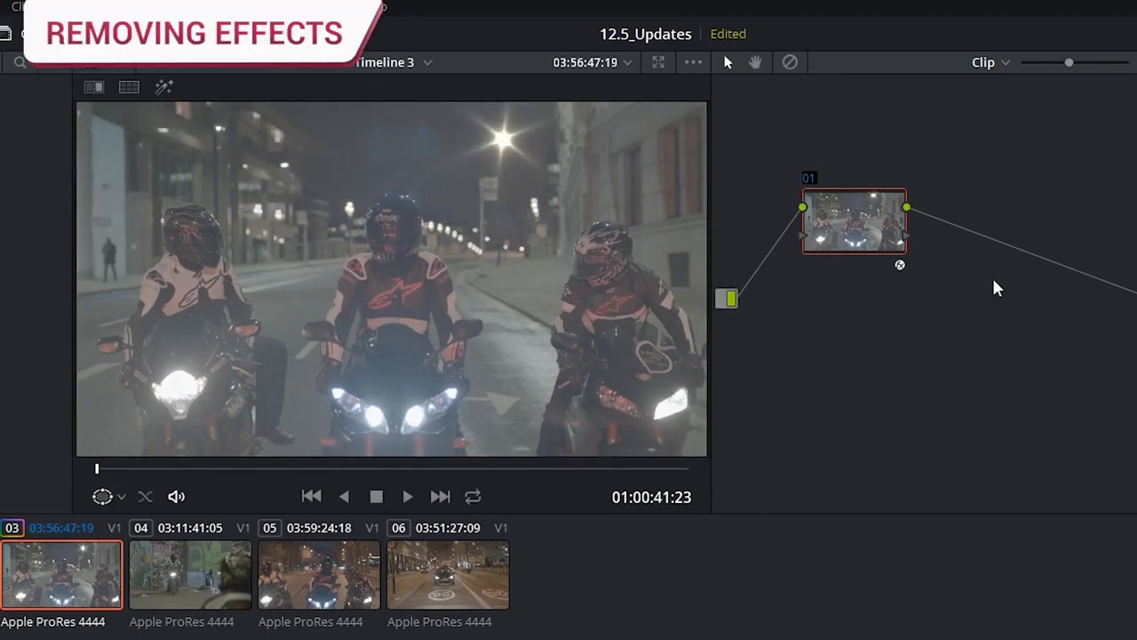
Step: Remove node 01 together with its OFX plugin and add a new serial node in its place
right_click(860, 230)
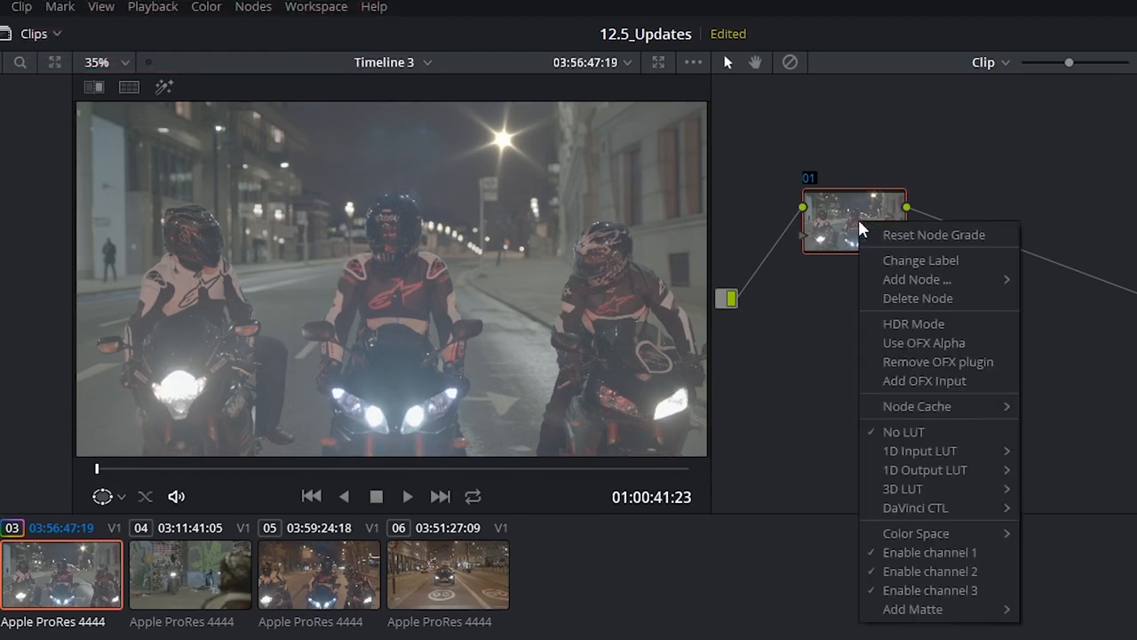
click(982, 382)
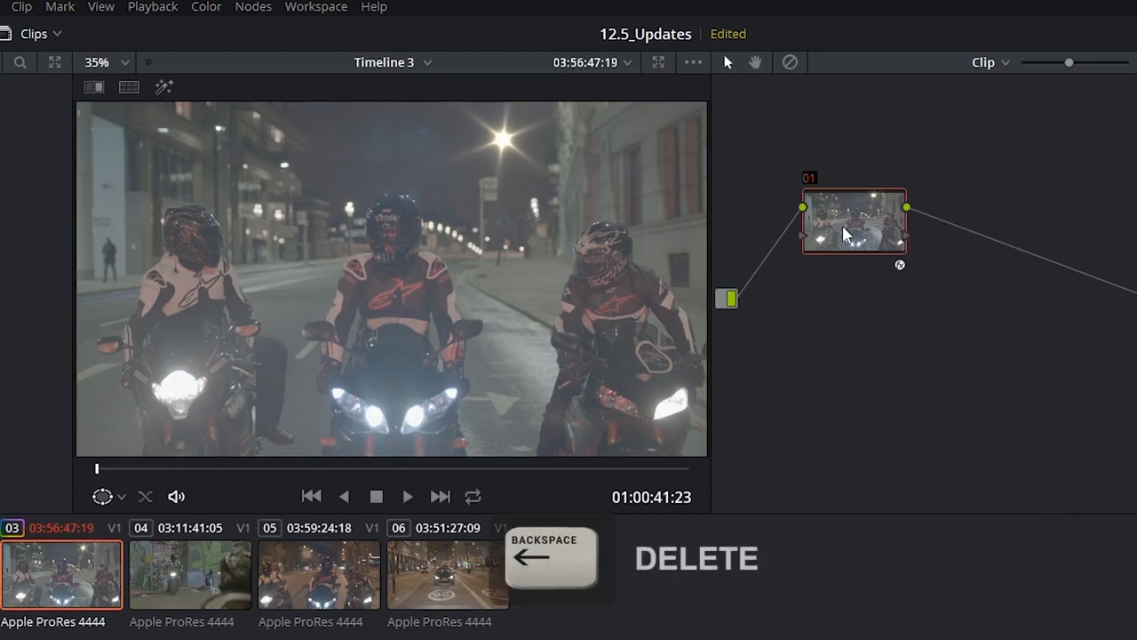
key(BackSpace)
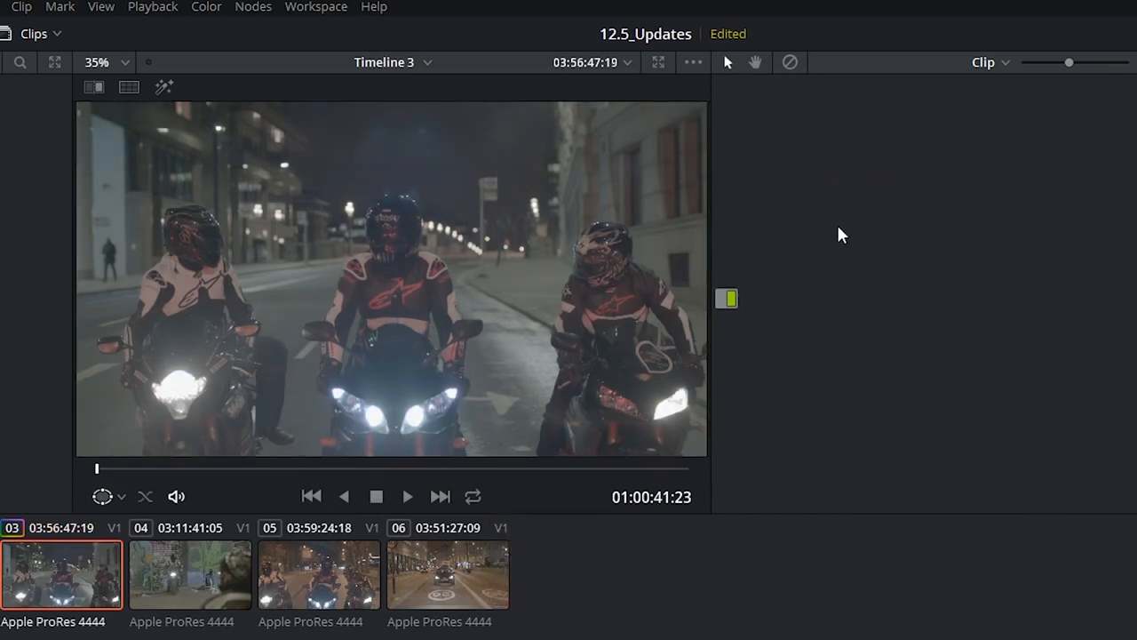
key(alt+s)
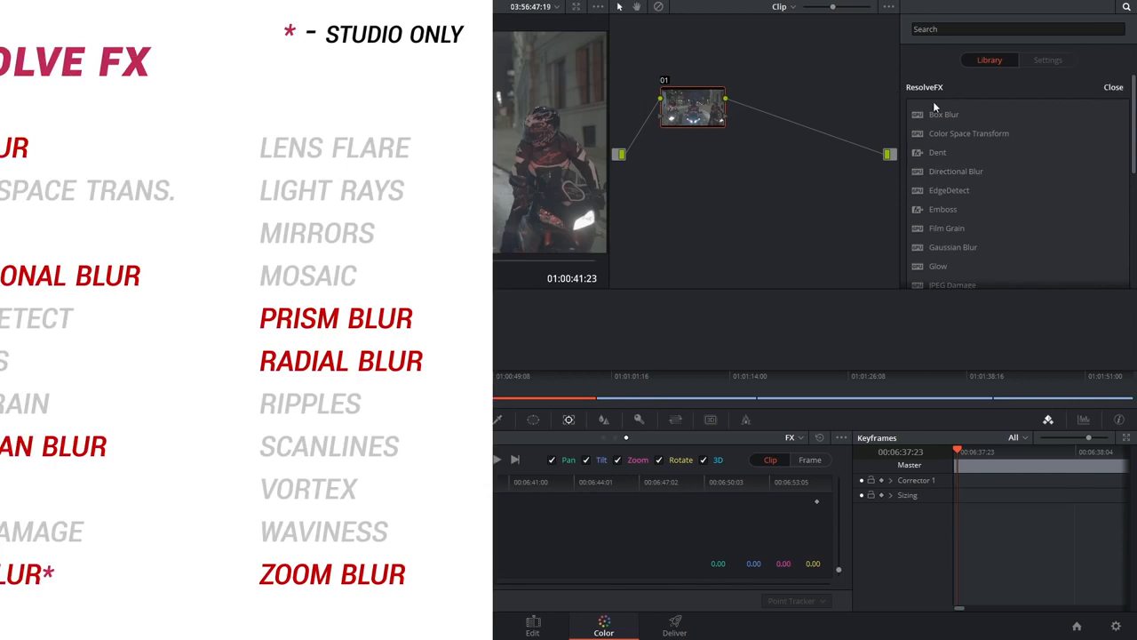
Step: Apply the Box Blur effect to node 01 and show the Blur palette for comparison
double_click(945, 115)
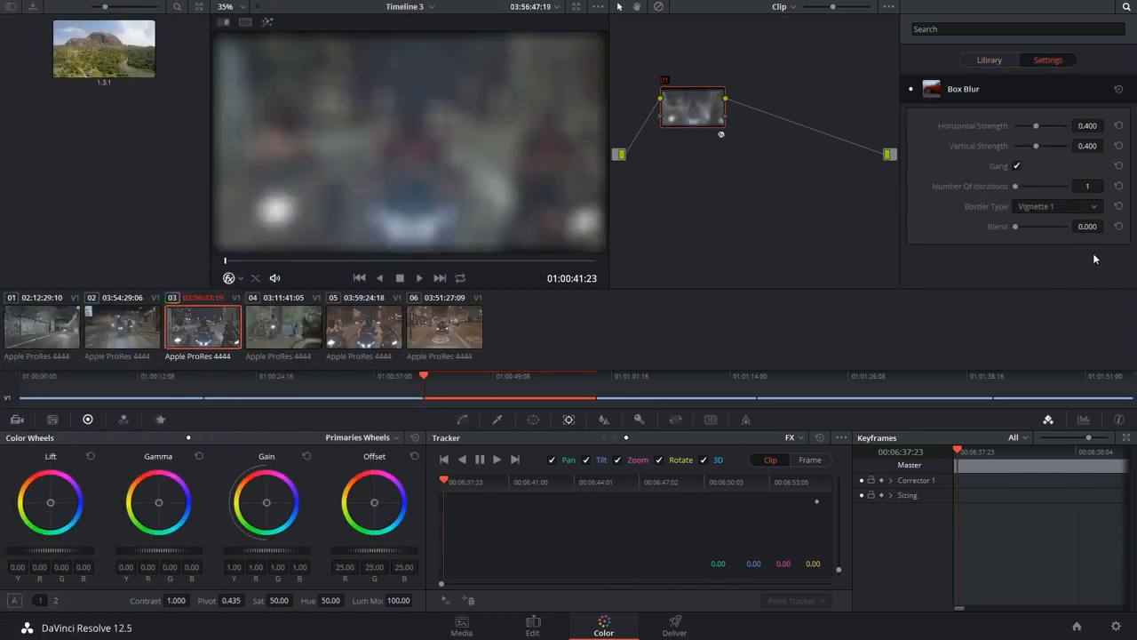
click(604, 420)
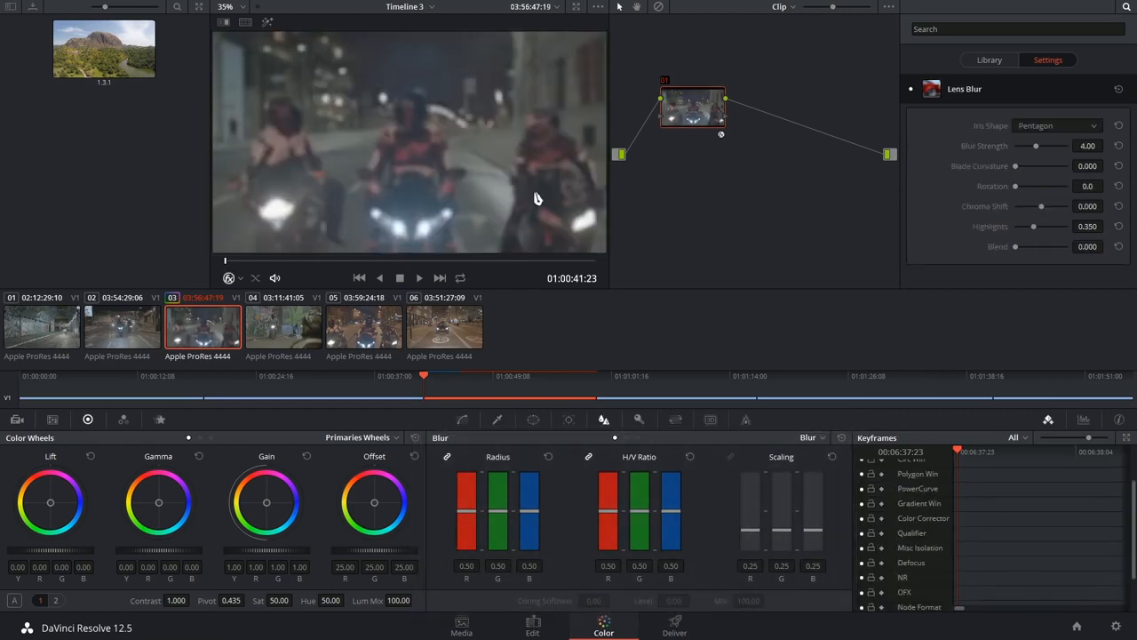
Step: Try the Triangle, Hexagon and Square iris shapes for the Lens Blur effect
click(1042, 125)
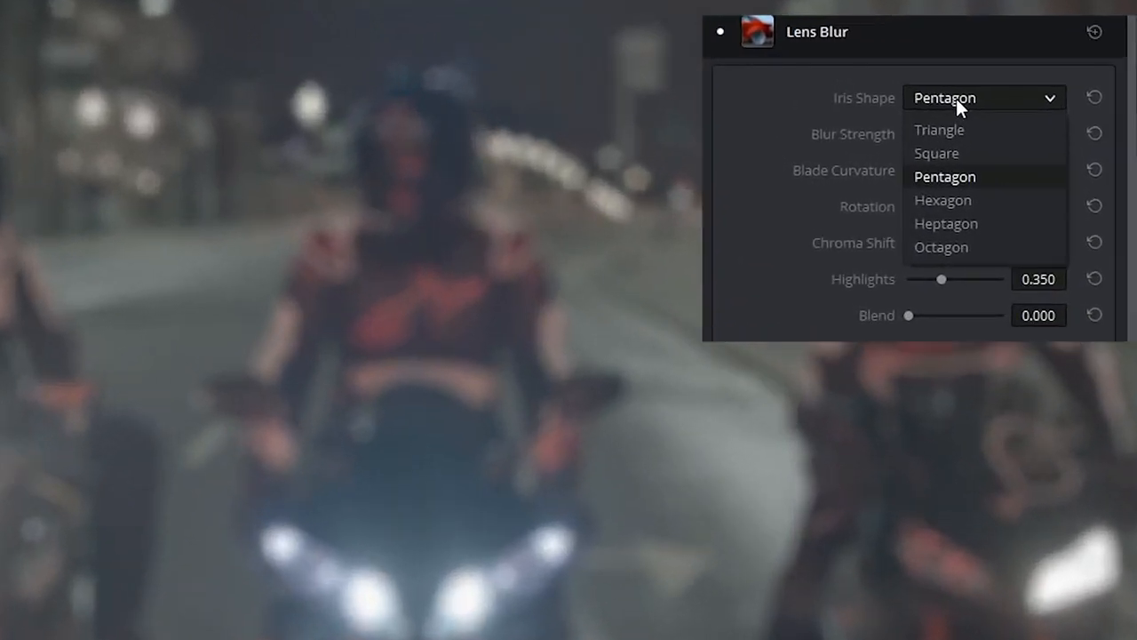
click(956, 99)
click(973, 100)
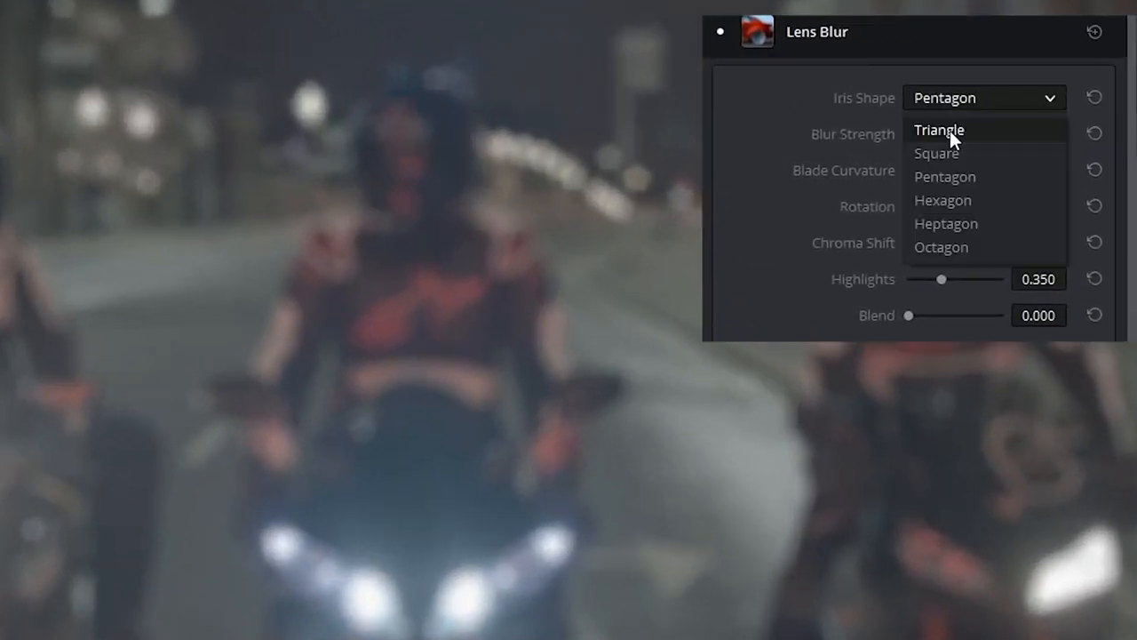
click(950, 131)
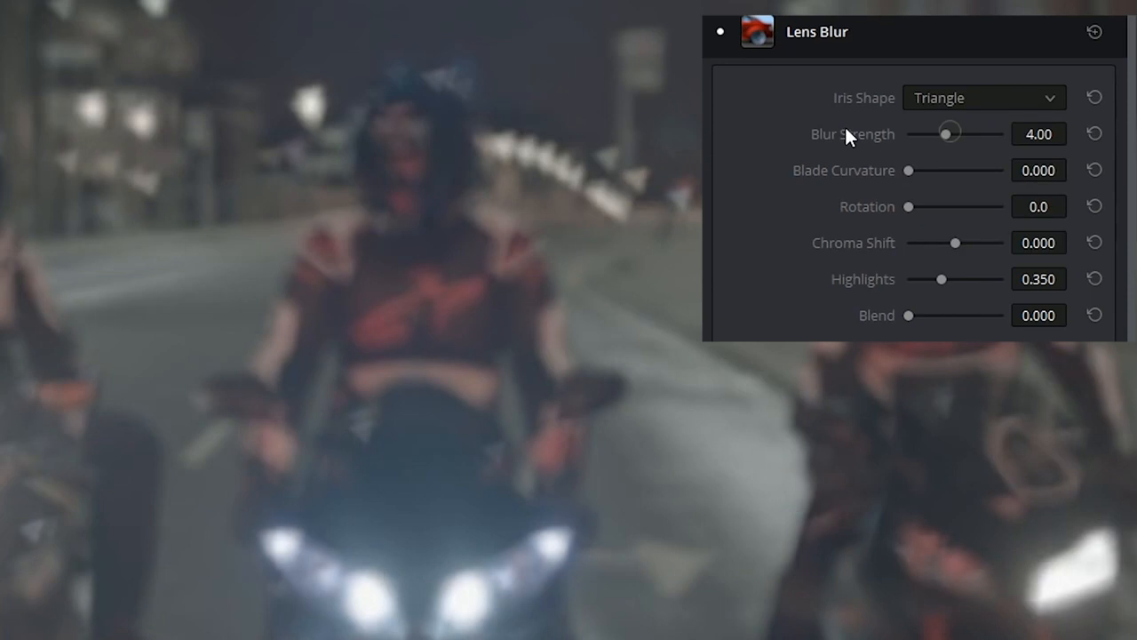
click(1000, 100)
click(971, 198)
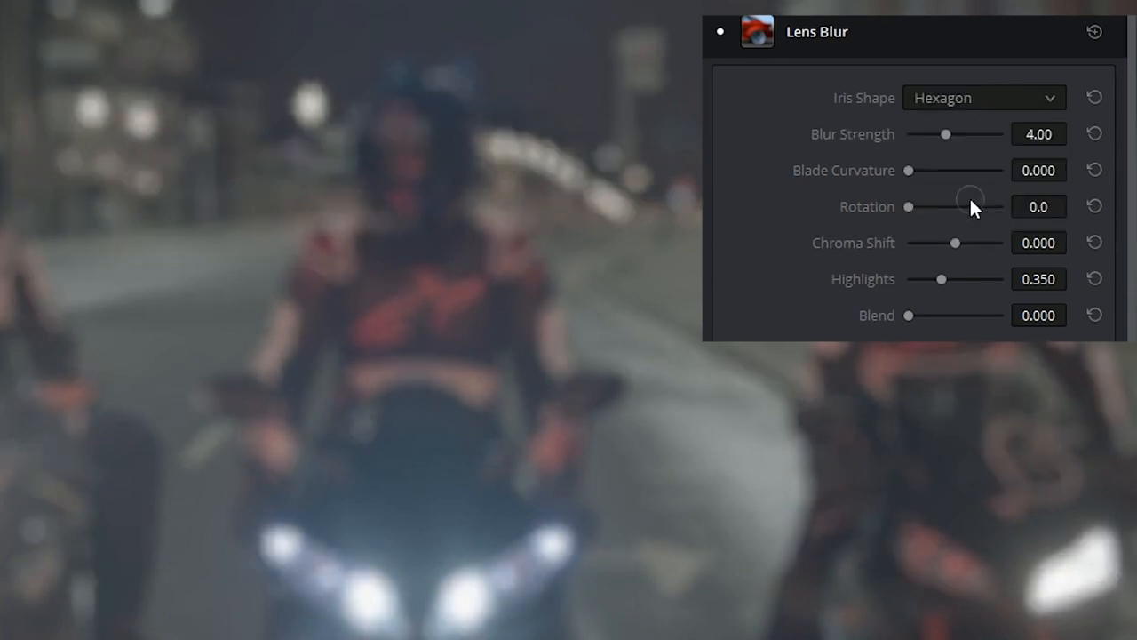
click(977, 100)
click(958, 154)
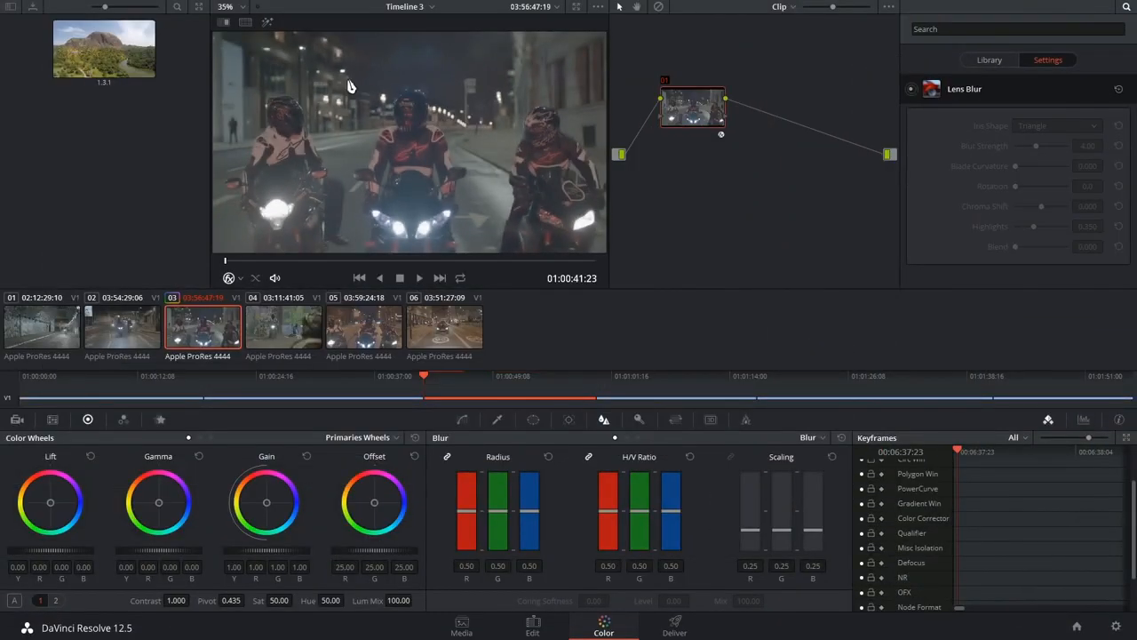
Step: Toggle the Lens Blur effect and remove its OFX plugin from node 01
click(911, 89)
right_click(702, 109)
click(747, 197)
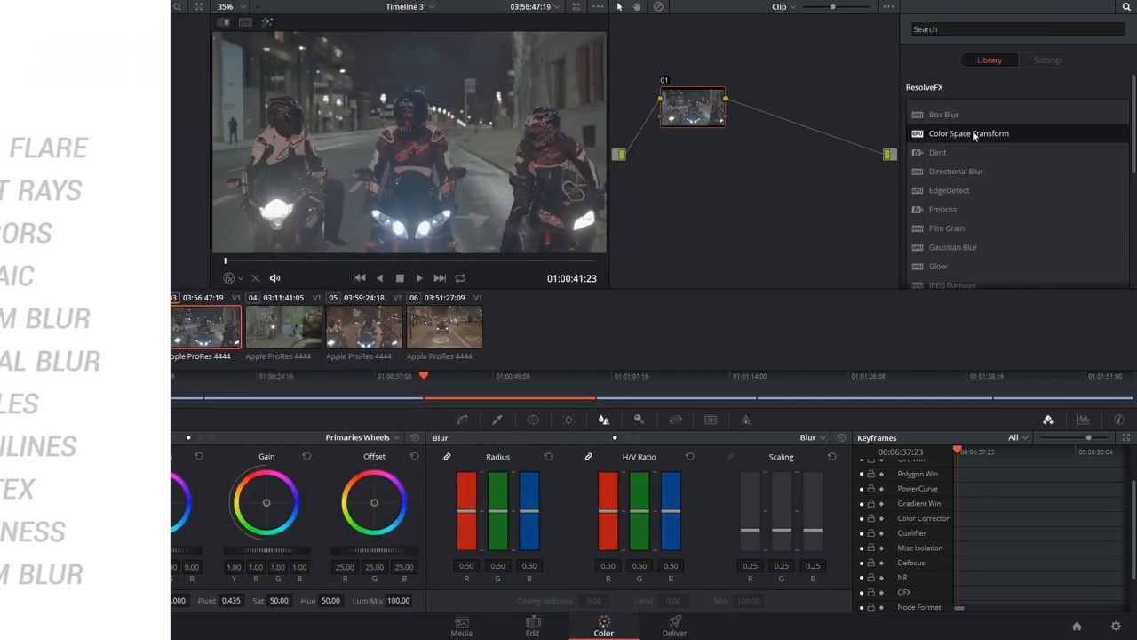
Step: Apply Color Space Transform to node 01 and set its output color space to Rec.709
drag(969, 133, 694, 108)
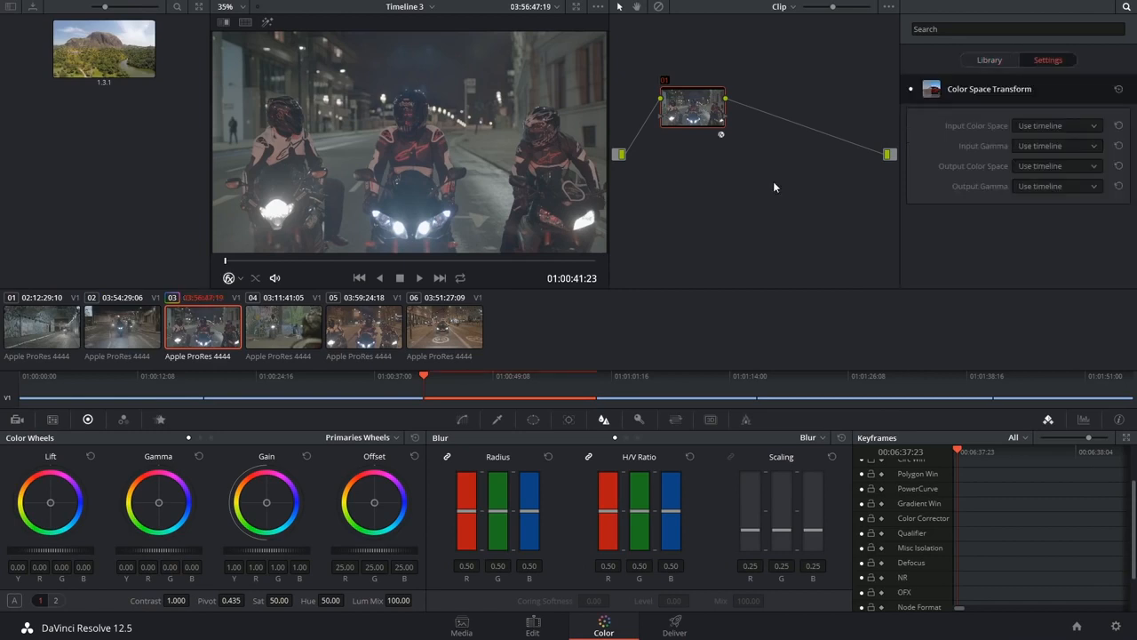
click(16, 418)
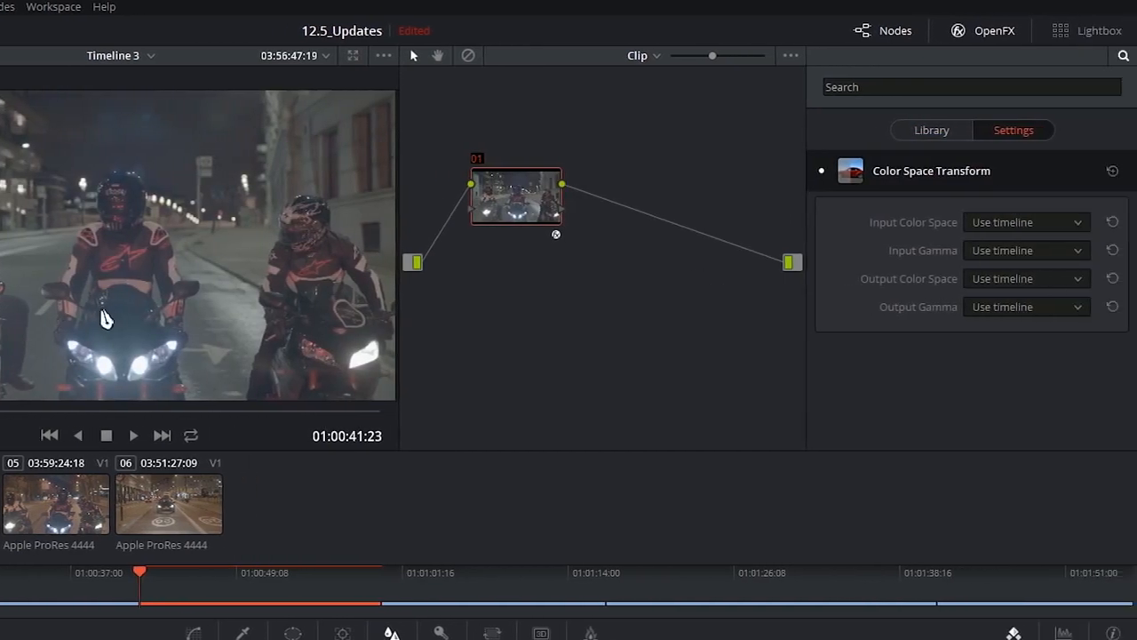
click(1005, 279)
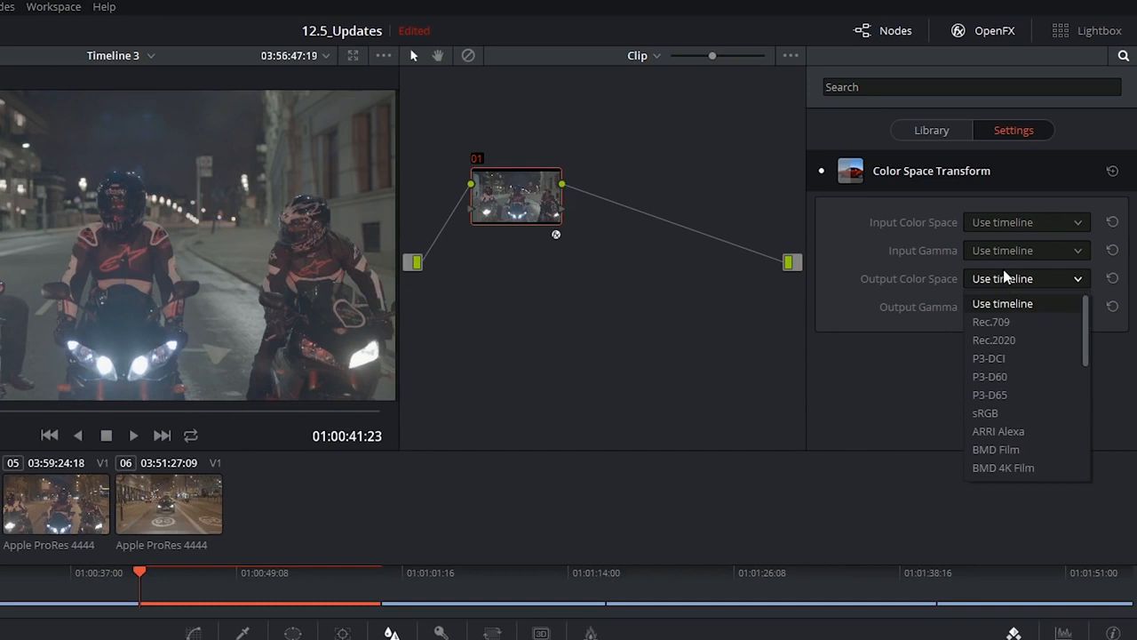
click(1004, 323)
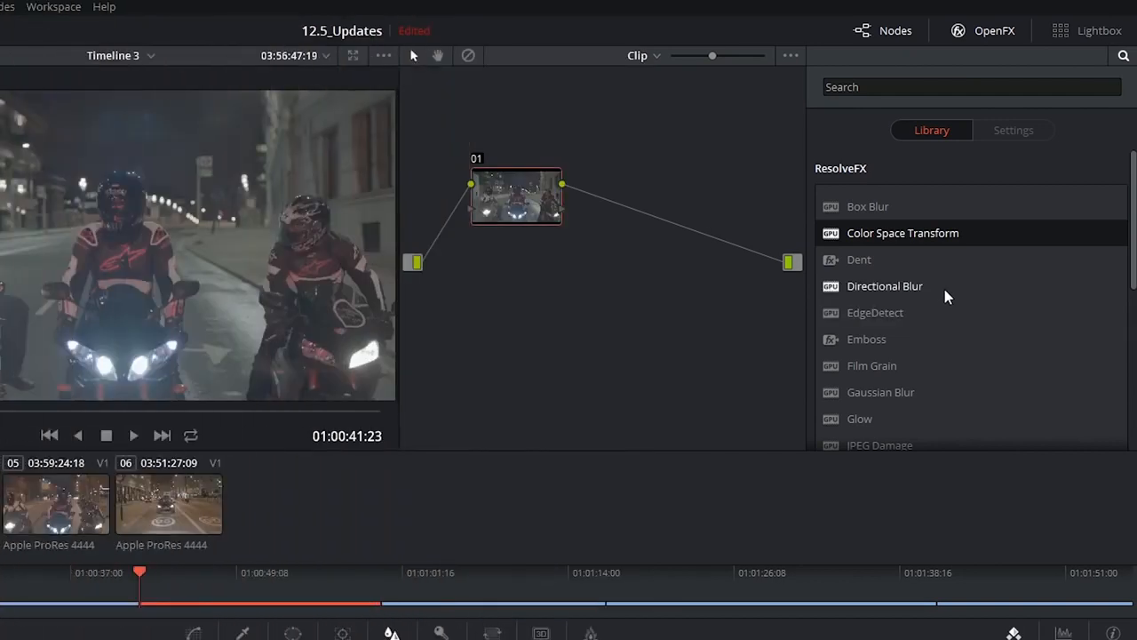
Step: Apply the Dent effect to node 01 and bring up the node's OFX options
drag(858, 260, 515, 195)
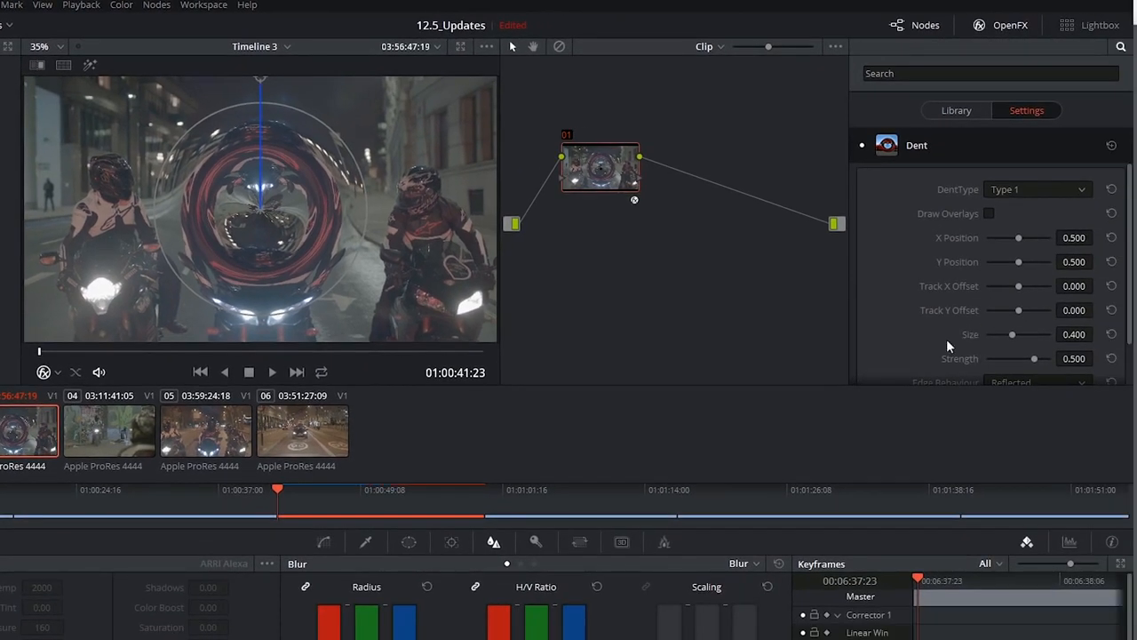
right_click(578, 164)
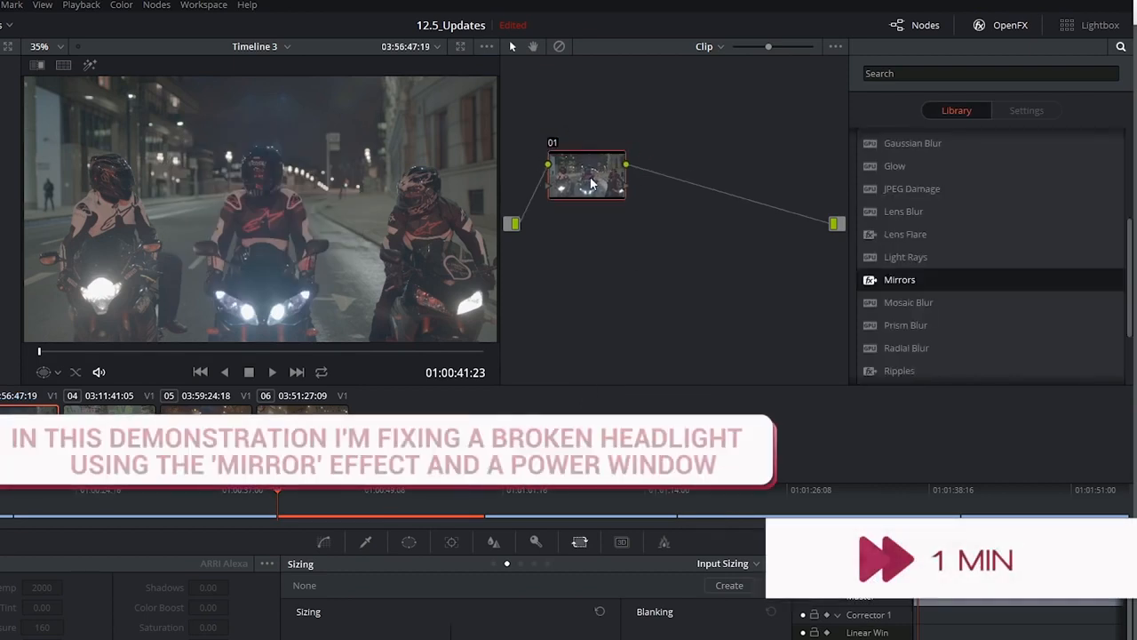
Step: Add a serial node after node 01 and show the power window controls for it
key(alt+s)
click(409, 542)
drag(696, 181, 683, 176)
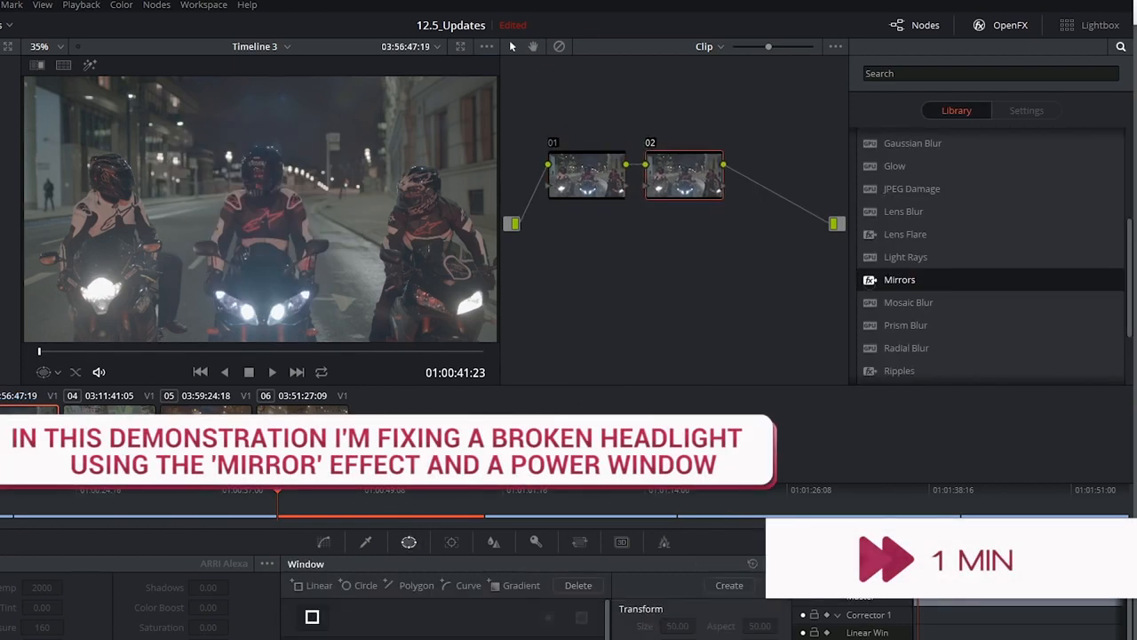
Step: Apply the Mirrors effect to node 02, adjust its mirror options and enable Flip for Mirror 1
drag(899, 280, 684, 178)
click(1031, 190)
click(1020, 242)
click(1020, 192)
click(1020, 209)
click(989, 213)
click(989, 213)
scroll(990, 240, down, 1)
click(989, 371)
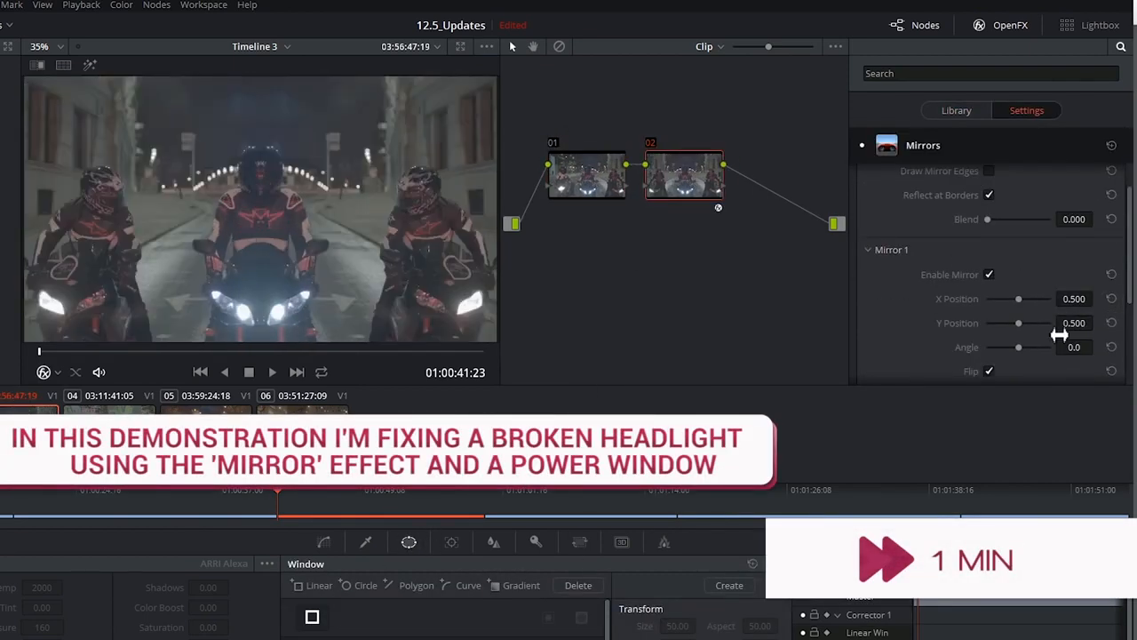
Step: Limit the mirrored image on node 02 to the broken headlight with a power window, and show the node sizing controls
click(312, 638)
click(50, 372)
click(580, 541)
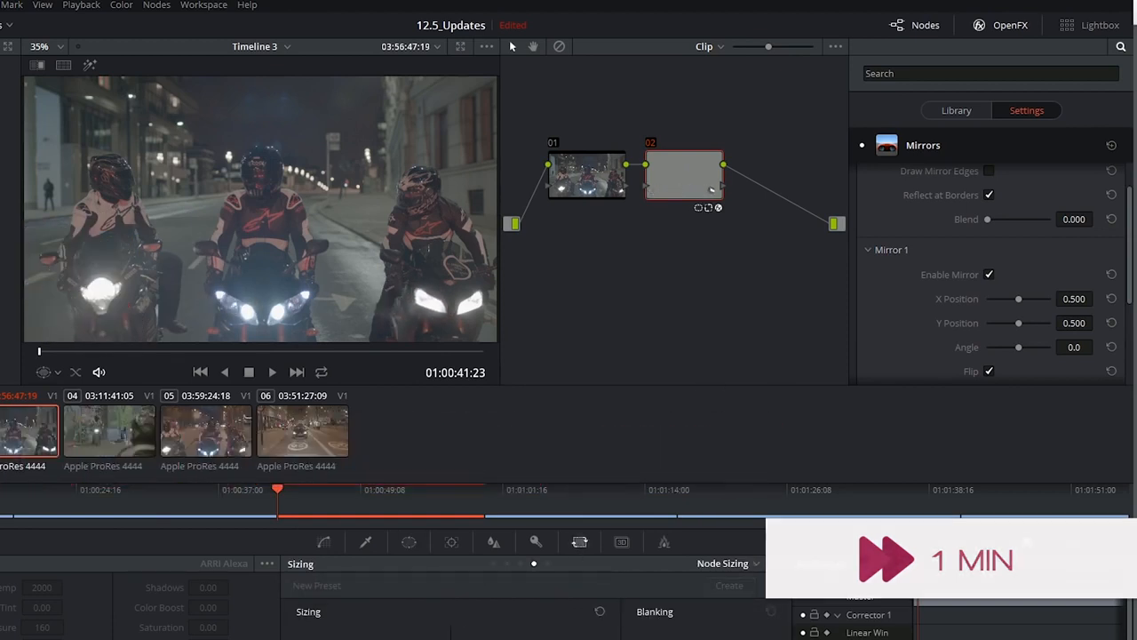
Step: Apply the Film Grain effect to node 01 with the 16mm preset and review its composite types
click(957, 111)
drag(909, 267, 608, 182)
drag(988, 238, 996, 263)
click(1013, 189)
click(1013, 208)
click(1016, 188)
click(1004, 183)
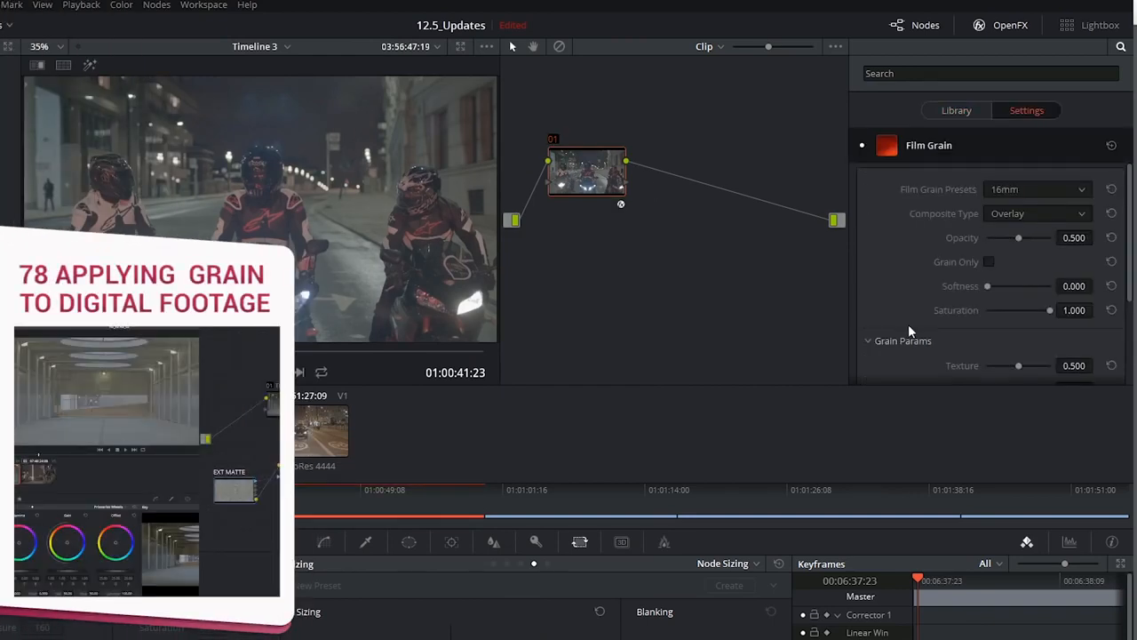
click(1012, 213)
click(924, 263)
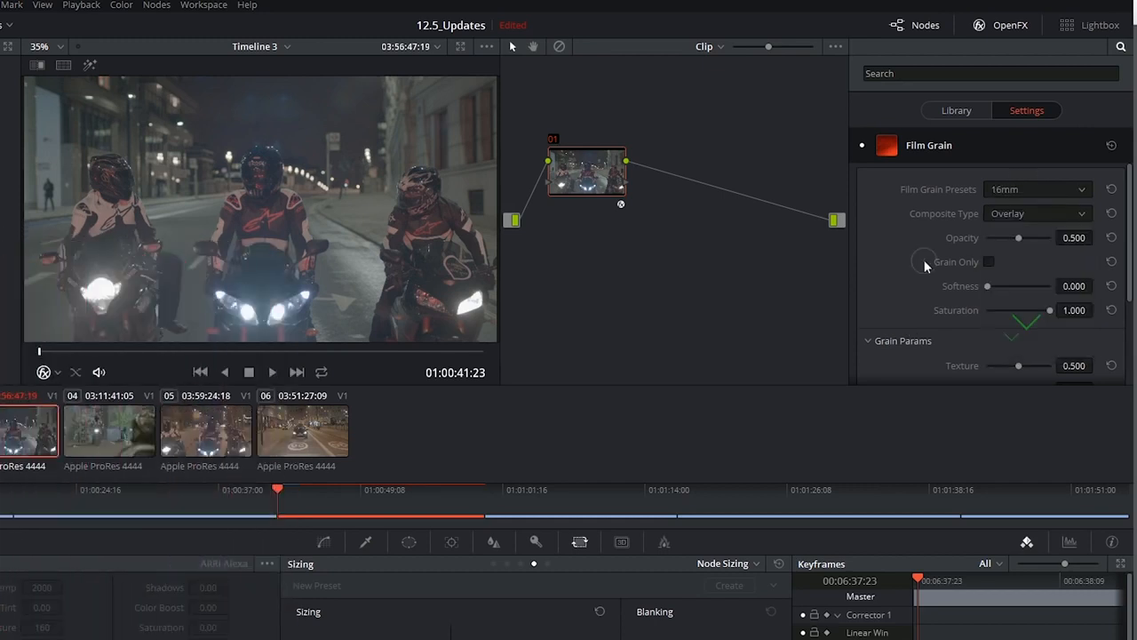
Step: Apply JPEG Damage to node 01 and adjust its compression, with Quality at 34.8, Resolution at 10.89 and a slightly changed Frequency Scale
click(958, 114)
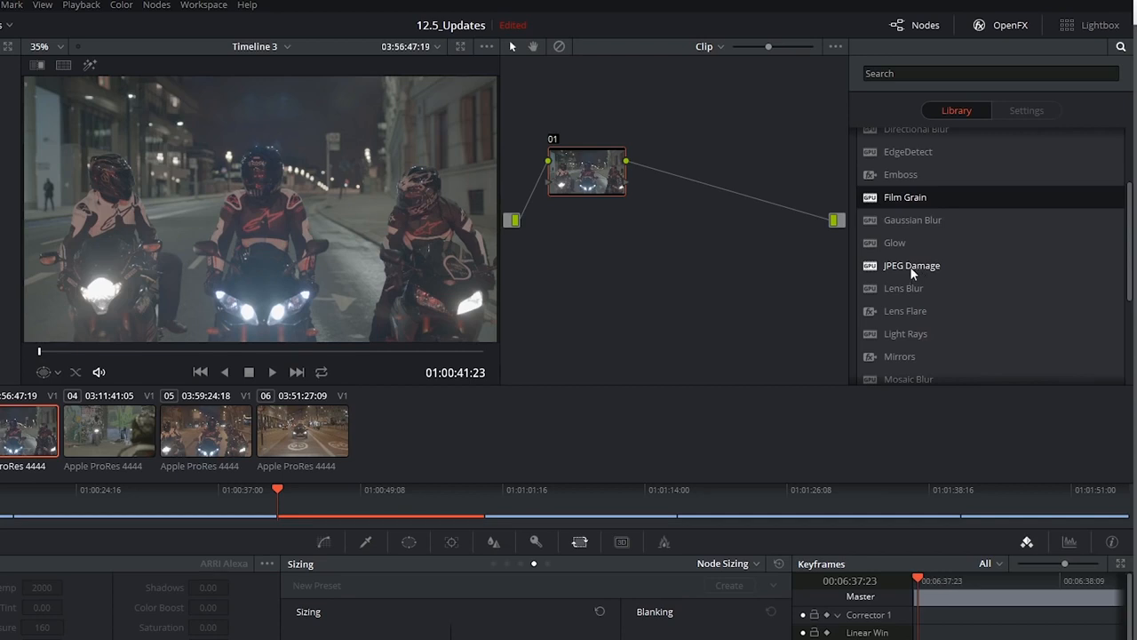
drag(915, 267, 794, 246)
drag(585, 168, 585, 167)
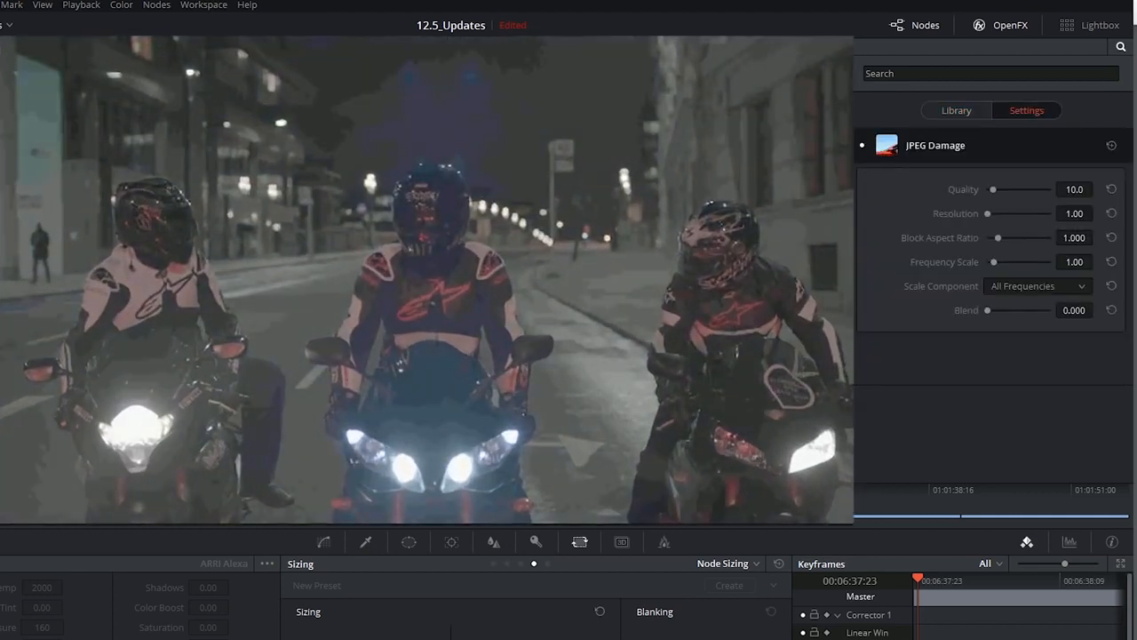
drag(994, 189, 1008, 213)
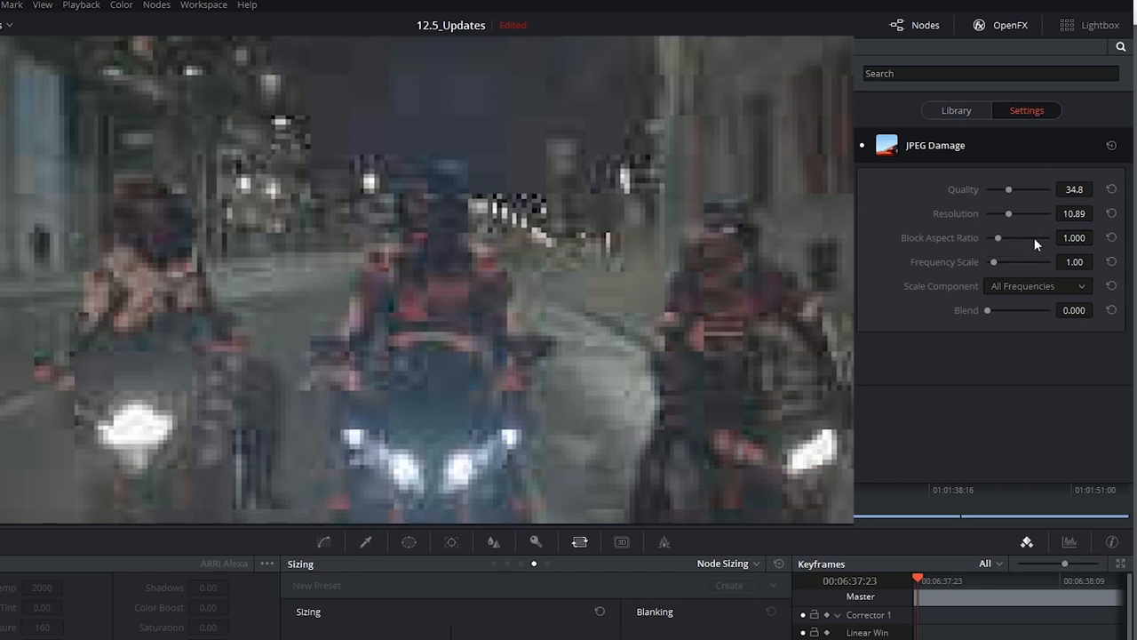
drag(991, 259, 996, 260)
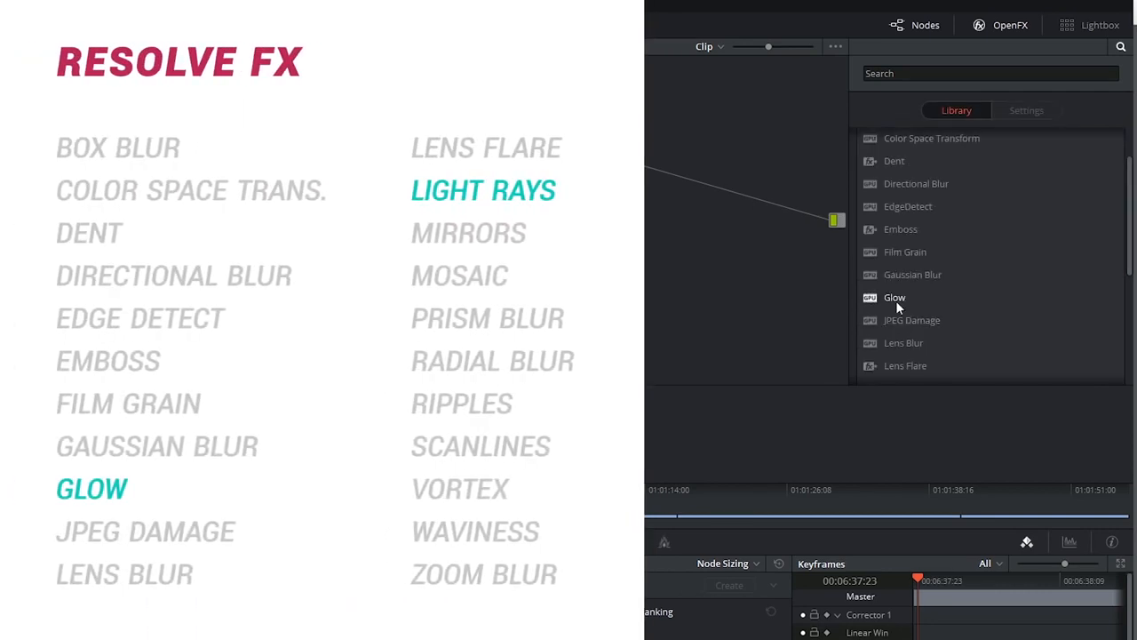
Step: Apply Glow to node 01 with Shine Threshold and Spread at 0.488, and compare the image with and without the effect
click(895, 298)
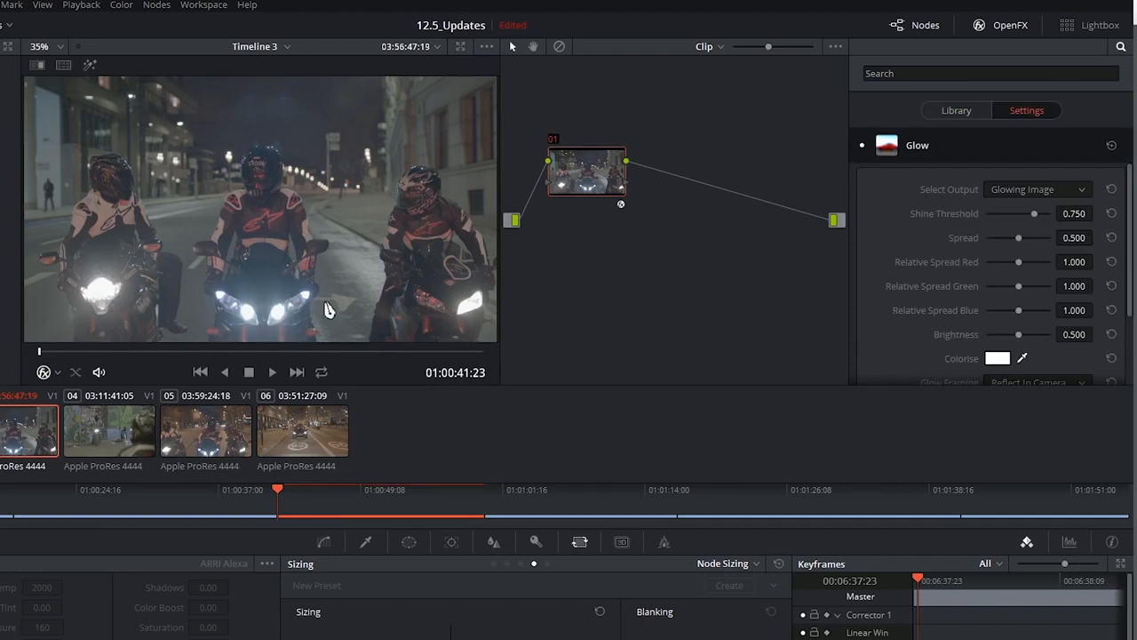
drag(1043, 212, 1018, 215)
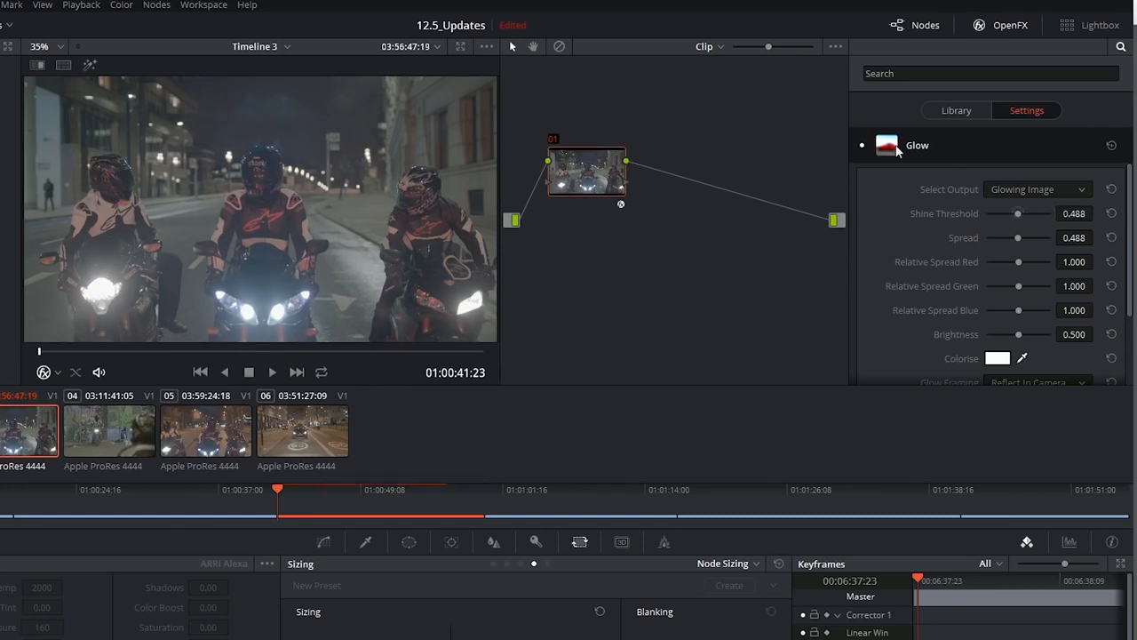
click(863, 146)
click(862, 144)
click(863, 145)
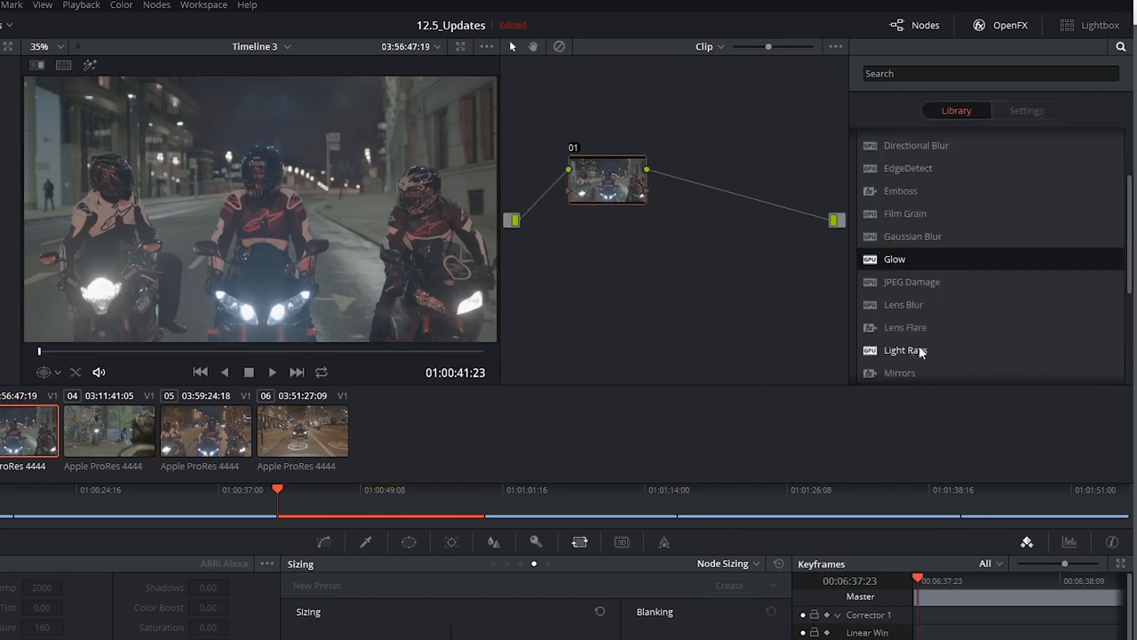
Step: Apply Light Rays to node 01 and adjust the rays, with Brightness at 0.454 and Global Blend at about 0.091
scroll(915, 347, down, 2)
drag(908, 316, 607, 180)
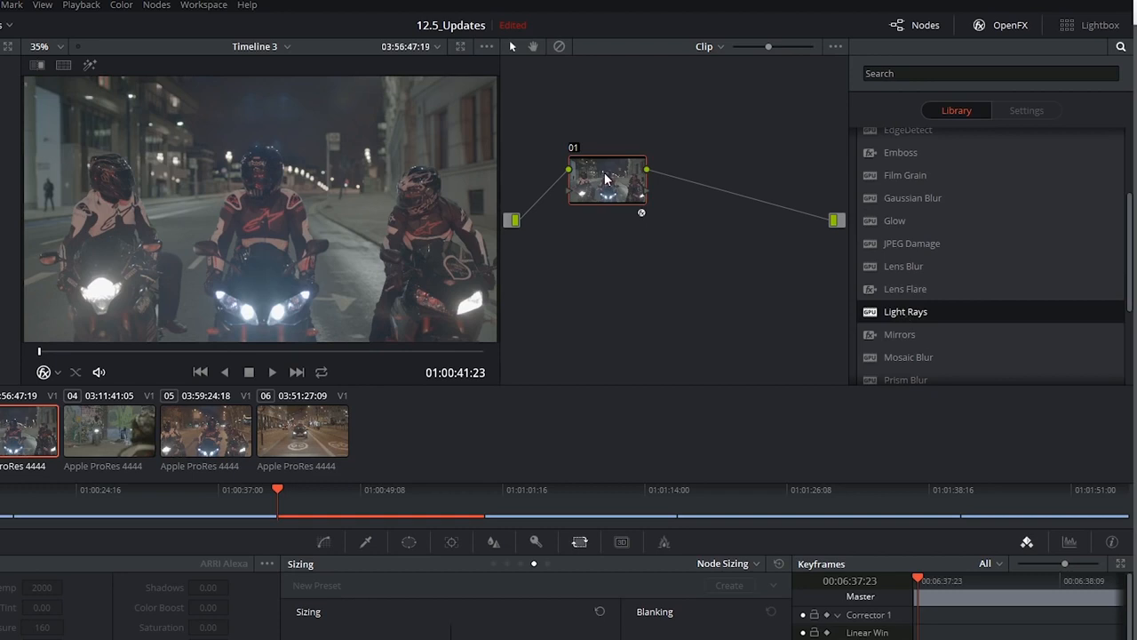
drag(1012, 239, 995, 253)
scroll(901, 333, down, 4)
drag(1006, 299, 972, 275)
scroll(976, 331, down, 2)
drag(989, 358, 996, 358)
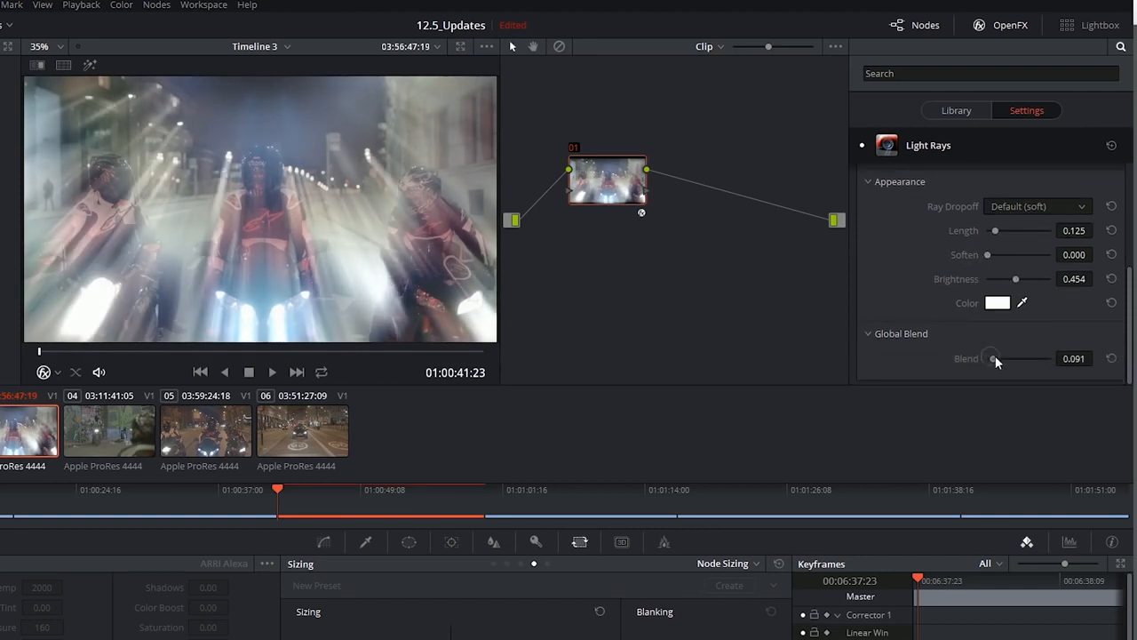
scroll(995, 356, up, 4)
mouse_move(1018, 317)
mouse_down()
mouse_move(1041, 317)
mouse_move(957, 326)
mouse_move(1000, 327)
mouse_up()
click(936, 116)
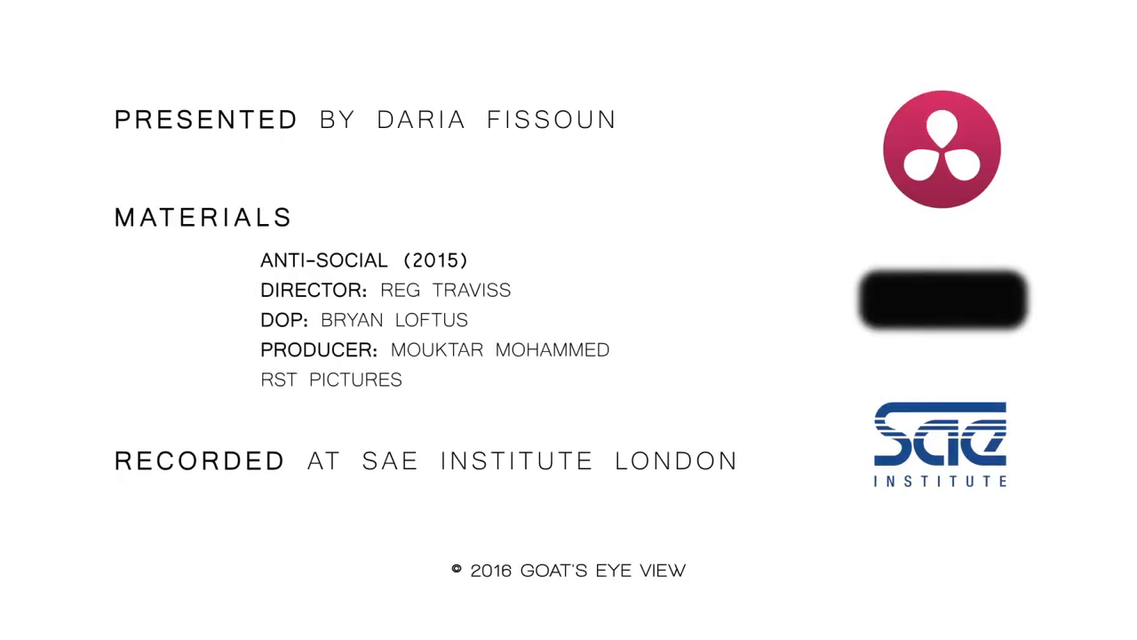